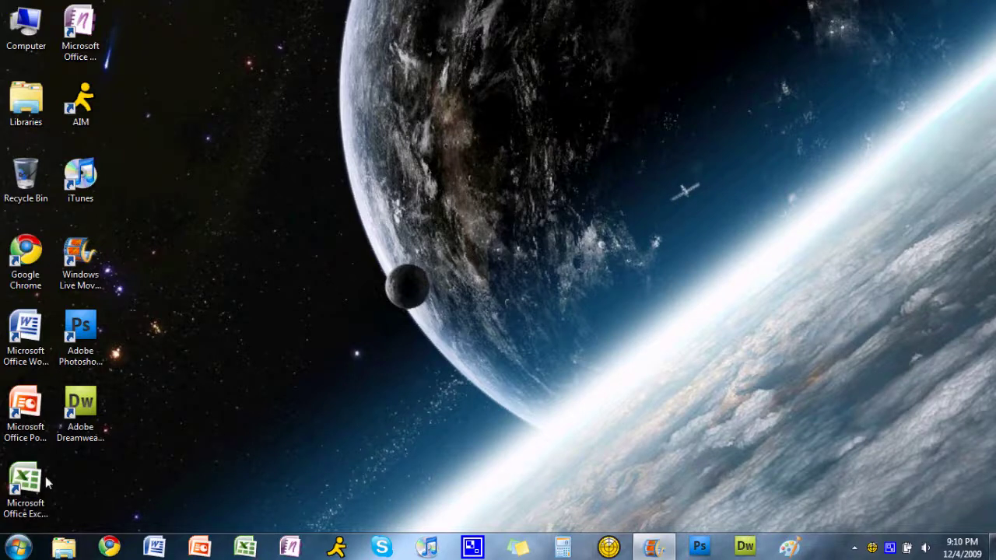
Open Math Input Panel from the Windows accessories.
{"action": "left_click", "coordinate": [17, 547]}
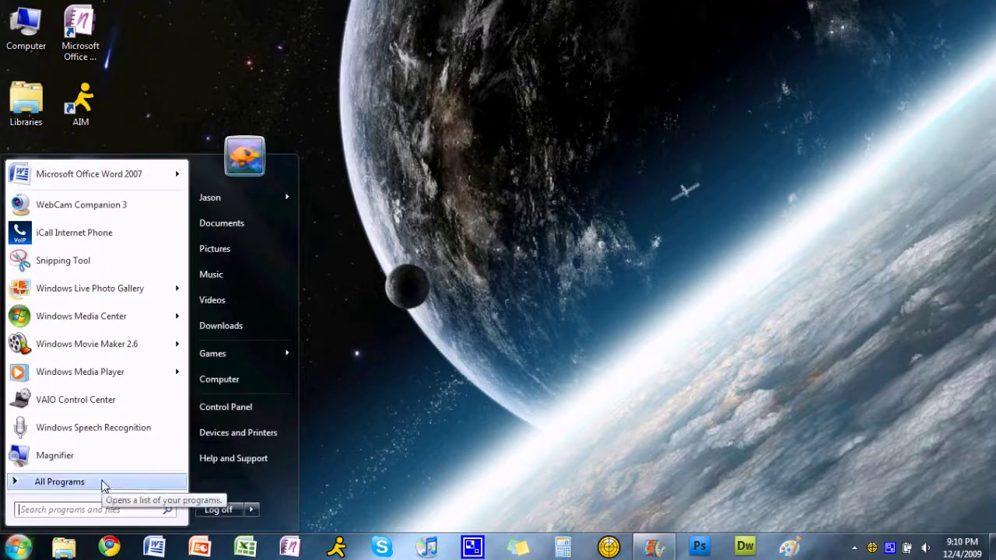
{"action": "left_click", "coordinate": [103, 483]}
{"action": "scroll", "coordinate": [176, 287], "scroll_direction": "down", "scroll_amount": 4}
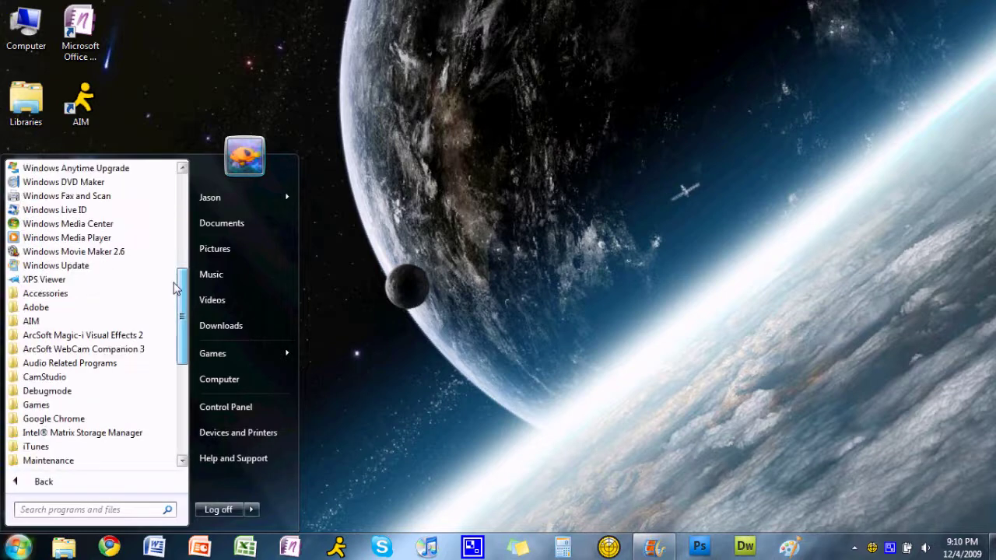
{"action": "left_click", "coordinate": [138, 295]}
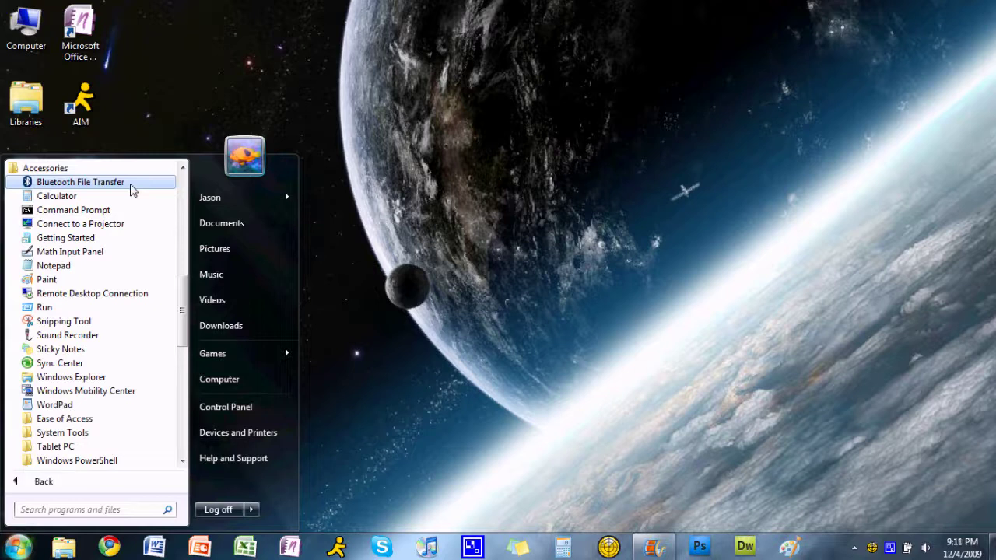
{"action": "left_click", "coordinate": [127, 252]}
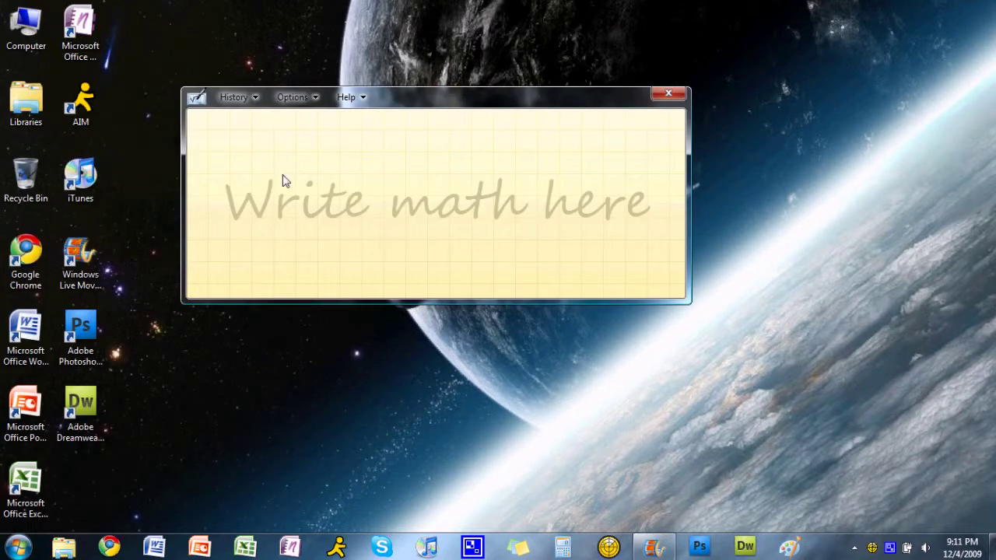
Handwrite the numerator −b ± √(b² − 4ac) of the quadratic formula in the writing area.
{"action": "mouse_move", "coordinate": [223, 173]}
{"action": "left_mouse_down"}
{"action": "mouse_move", "coordinate": [276, 177]}
{"action": "mouse_move", "coordinate": [304, 231]}
{"action": "mouse_move", "coordinate": [296, 244]}
{"action": "left_mouse_up"}
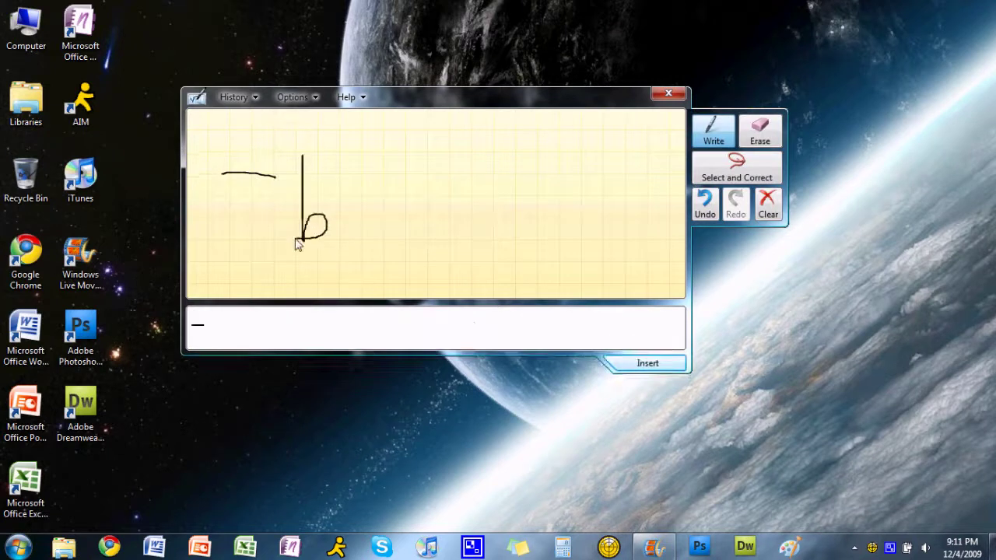
{"action": "mouse_move", "coordinate": [354, 173]}
{"action": "left_mouse_down"}
{"action": "mouse_move", "coordinate": [397, 184]}
{"action": "mouse_move", "coordinate": [378, 206]}
{"action": "mouse_move", "coordinate": [407, 217]}
{"action": "mouse_move", "coordinate": [475, 111]}
{"action": "mouse_move", "coordinate": [550, 124]}
{"action": "mouse_move", "coordinate": [814, 124]}
{"action": "left_mouse_up"}
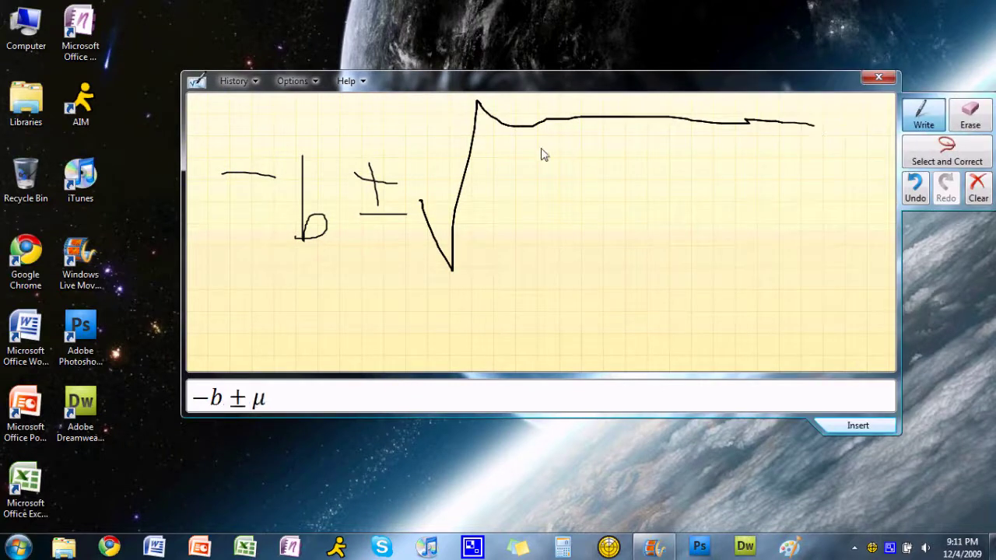
{"action": "mouse_move", "coordinate": [512, 151]}
{"action": "left_mouse_down"}
{"action": "mouse_move", "coordinate": [516, 233]}
{"action": "mouse_move", "coordinate": [545, 238]}
{"action": "mouse_move", "coordinate": [517, 245]}
{"action": "left_mouse_up"}
{"action": "mouse_move", "coordinate": [544, 146]}
{"action": "left_mouse_down"}
{"action": "mouse_move", "coordinate": [568, 149]}
{"action": "mouse_move", "coordinate": [569, 162]}
{"action": "mouse_move", "coordinate": [677, 222]}
{"action": "mouse_move", "coordinate": [669, 266]}
{"action": "left_mouse_up"}
{"action": "mouse_move", "coordinate": [720, 235]}
{"action": "left_mouse_down"}
{"action": "mouse_move", "coordinate": [689, 249]}
{"action": "mouse_move", "coordinate": [731, 270]}
{"action": "left_mouse_up"}
{"action": "mouse_move", "coordinate": [763, 231]}
{"action": "left_mouse_down"}
{"action": "mouse_move", "coordinate": [733, 258]}
{"action": "mouse_move", "coordinate": [771, 292]}
{"action": "left_mouse_up"}
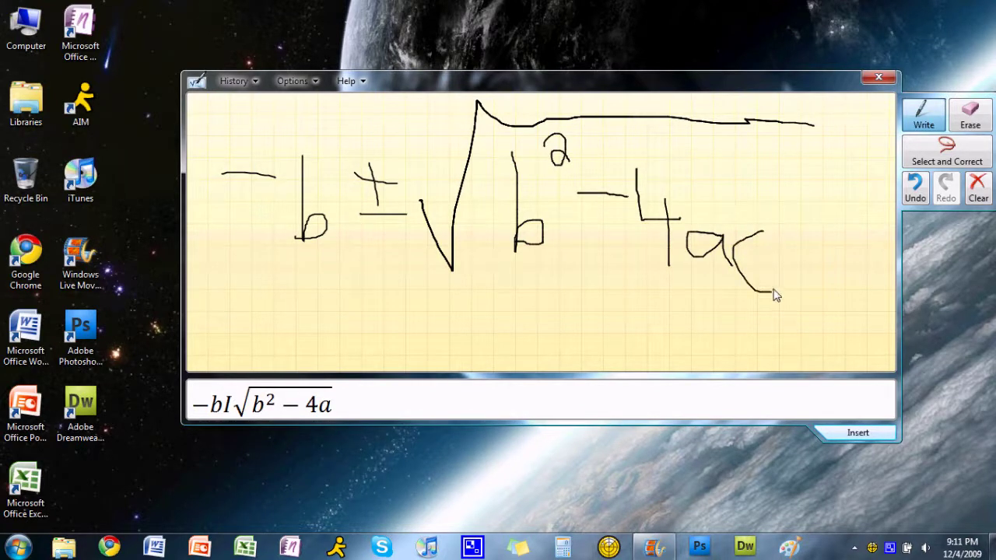
Draw a long fraction bar beneath the handwritten numerator and write 2a as the denominator.
{"action": "left_click_drag", "start_coordinate": [294, 275], "coordinate": [906, 326]}
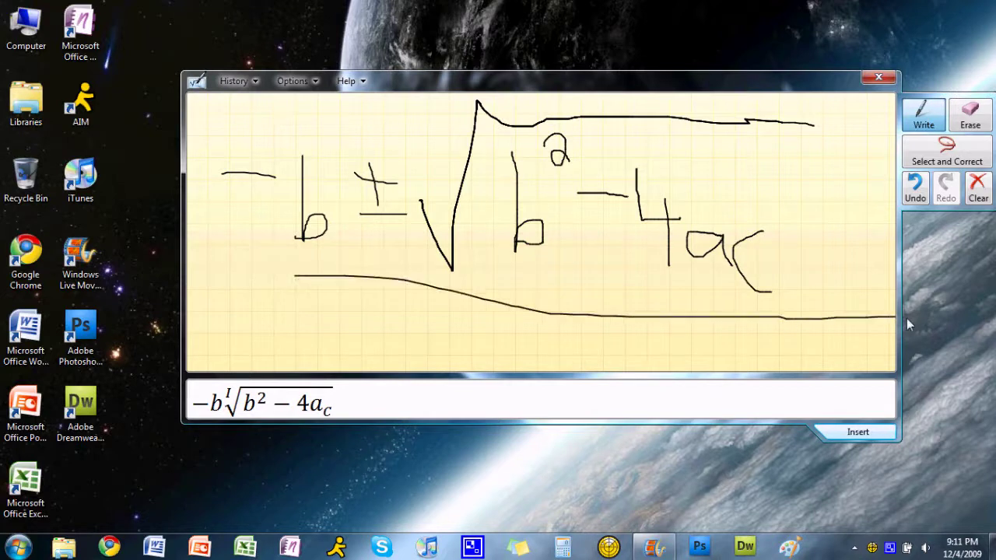
{"action": "mouse_move", "coordinate": [444, 327]}
{"action": "left_mouse_down"}
{"action": "mouse_move", "coordinate": [464, 325]}
{"action": "mouse_move", "coordinate": [475, 367]}
{"action": "left_mouse_up"}
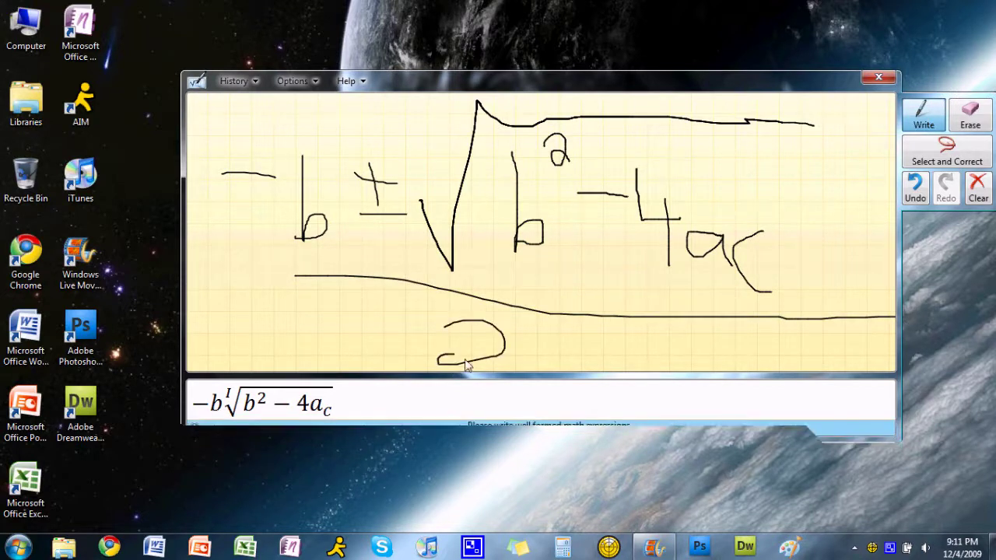
{"action": "mouse_move", "coordinate": [537, 336]}
{"action": "left_mouse_down"}
{"action": "mouse_move", "coordinate": [511, 360]}
{"action": "mouse_move", "coordinate": [534, 356]}
{"action": "mouse_move", "coordinate": [554, 374]}
{"action": "left_mouse_up"}
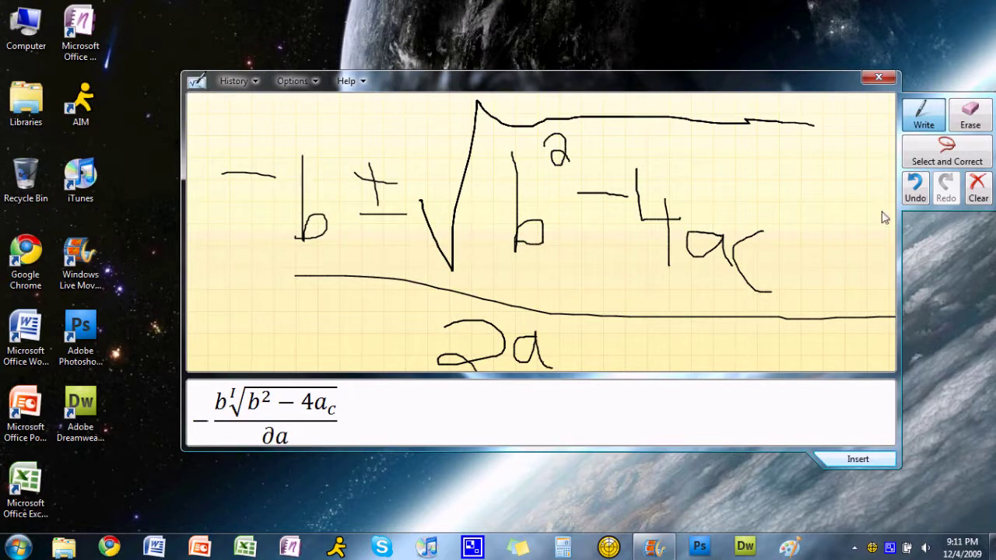
Erase the misrecognized 2 in the denominator with its stray dot and handwrite the 2 again before the a.
{"action": "left_click", "coordinate": [936, 171]}
{"action": "mouse_move", "coordinate": [469, 317]}
{"action": "left_mouse_down"}
{"action": "mouse_move", "coordinate": [438, 335]}
{"action": "mouse_move", "coordinate": [495, 362]}
{"action": "mouse_move", "coordinate": [462, 327]}
{"action": "mouse_move", "coordinate": [434, 338]}
{"action": "mouse_move", "coordinate": [499, 366]}
{"action": "mouse_move", "coordinate": [467, 315]}
{"action": "mouse_move", "coordinate": [450, 328]}
{"action": "left_mouse_up"}
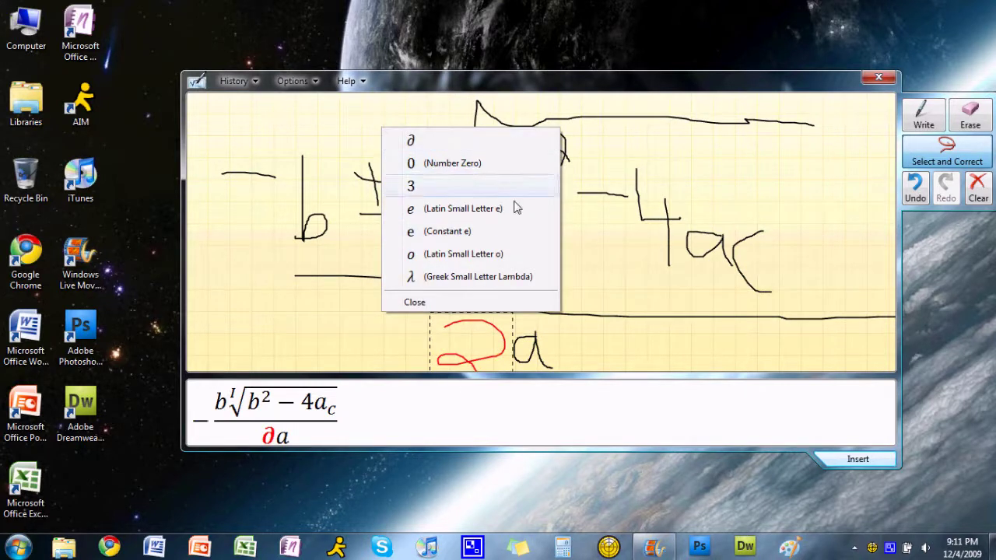
{"action": "key", "text": "Delete"}
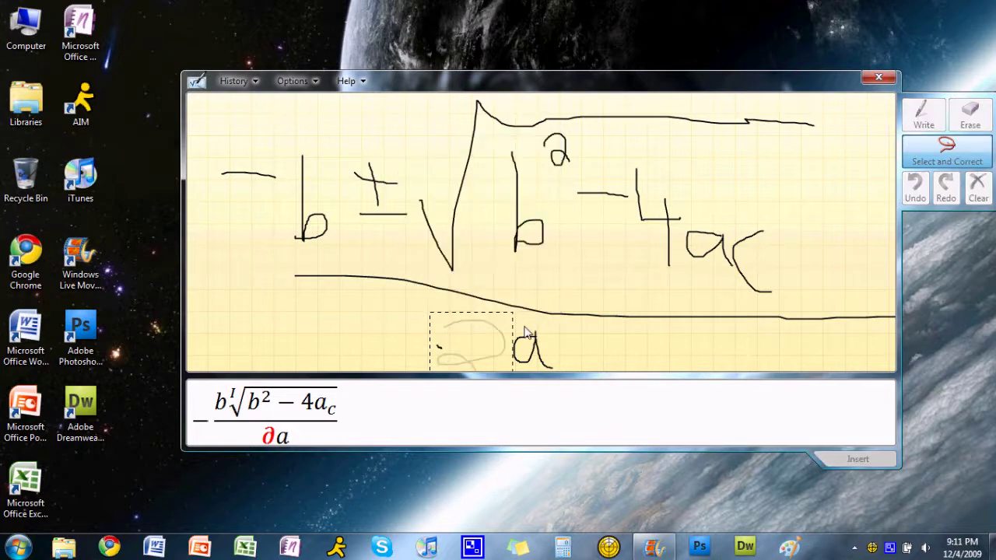
{"action": "left_click", "coordinate": [973, 117]}
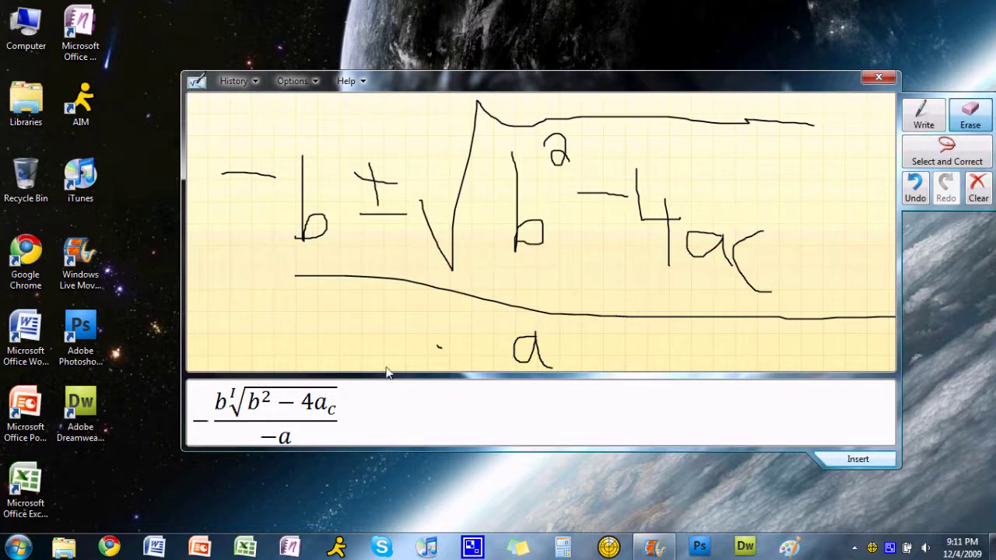
{"action": "left_click", "coordinate": [440, 349]}
{"action": "left_click", "coordinate": [923, 118]}
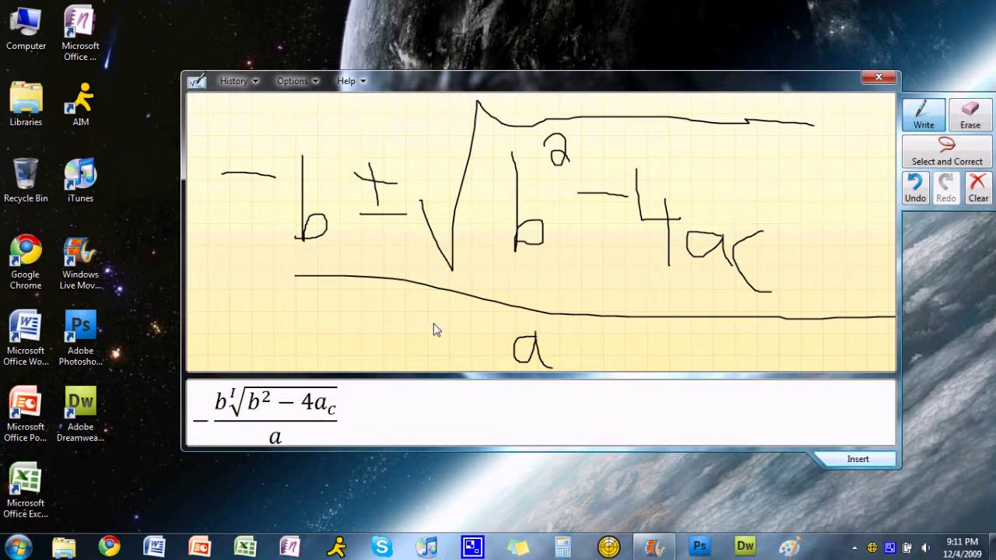
{"action": "mouse_move", "coordinate": [459, 319]}
{"action": "left_mouse_down"}
{"action": "mouse_move", "coordinate": [482, 356]}
{"action": "mouse_move", "coordinate": [498, 359]}
{"action": "left_mouse_up"}
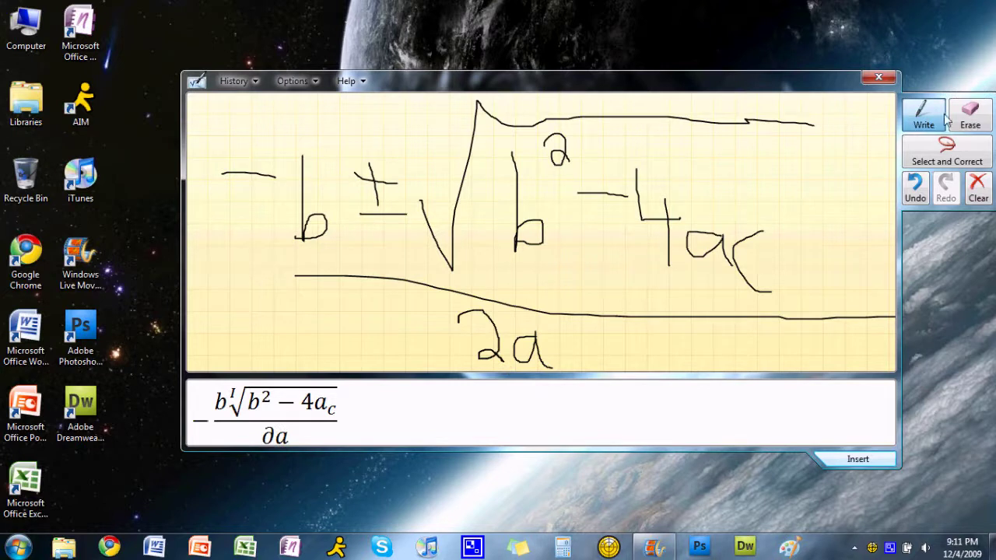
Correct the recognition of the denominator's handwritten 2 to Number Two.
{"action": "left_click", "coordinate": [947, 151]}
{"action": "mouse_move", "coordinate": [475, 303]}
{"action": "left_mouse_down"}
{"action": "mouse_move", "coordinate": [439, 323]}
{"action": "mouse_move", "coordinate": [478, 374]}
{"action": "mouse_move", "coordinate": [490, 304]}
{"action": "mouse_move", "coordinate": [470, 302]}
{"action": "left_mouse_up"}
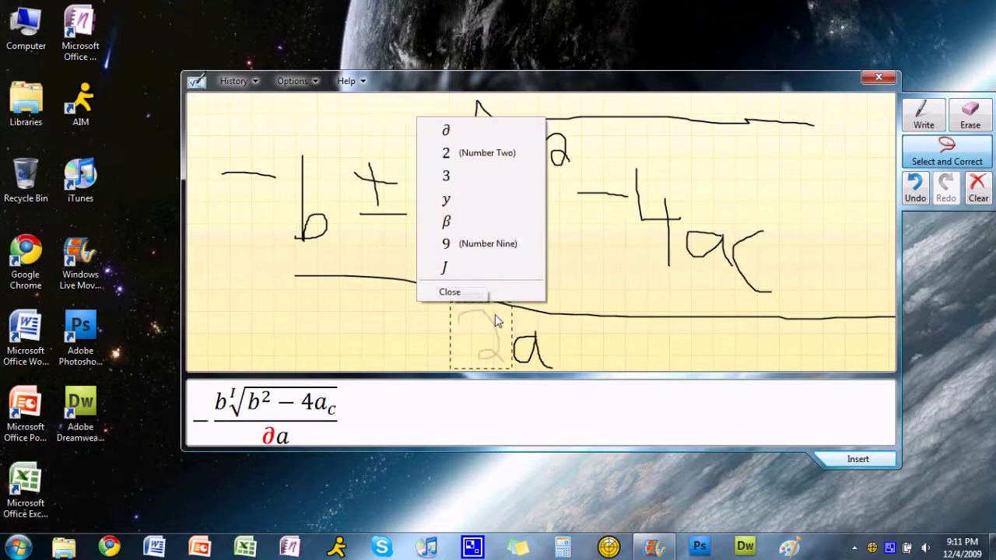
{"action": "left_click", "coordinate": [457, 153]}
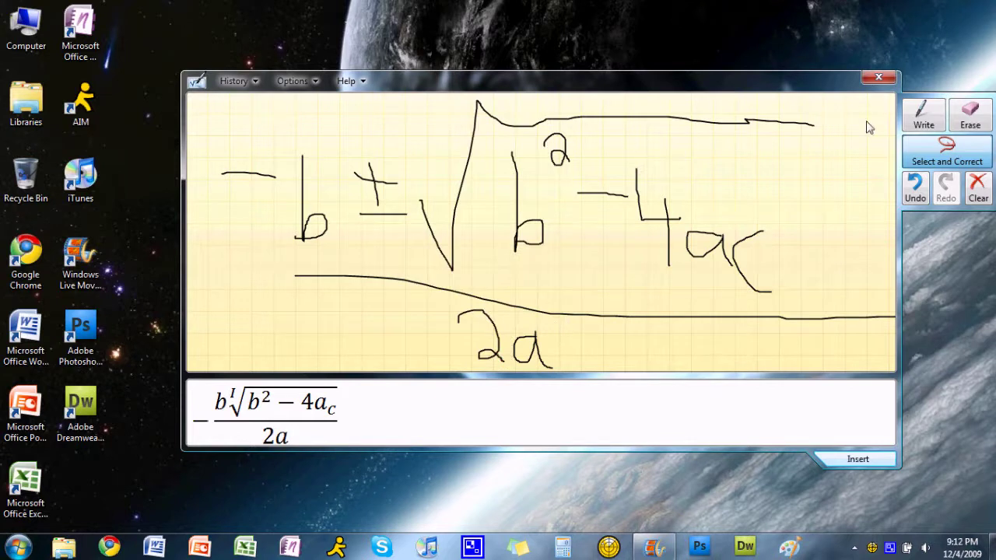
Correct the recognition of the plus-minus sign to ± and of the c under the root to Latin Capital Letter C.
{"action": "left_click", "coordinate": [926, 116]}
{"action": "left_click", "coordinate": [947, 149]}
{"action": "mouse_move", "coordinate": [393, 148]}
{"action": "left_mouse_down"}
{"action": "mouse_move", "coordinate": [356, 234]}
{"action": "mouse_move", "coordinate": [393, 134]}
{"action": "left_mouse_up"}
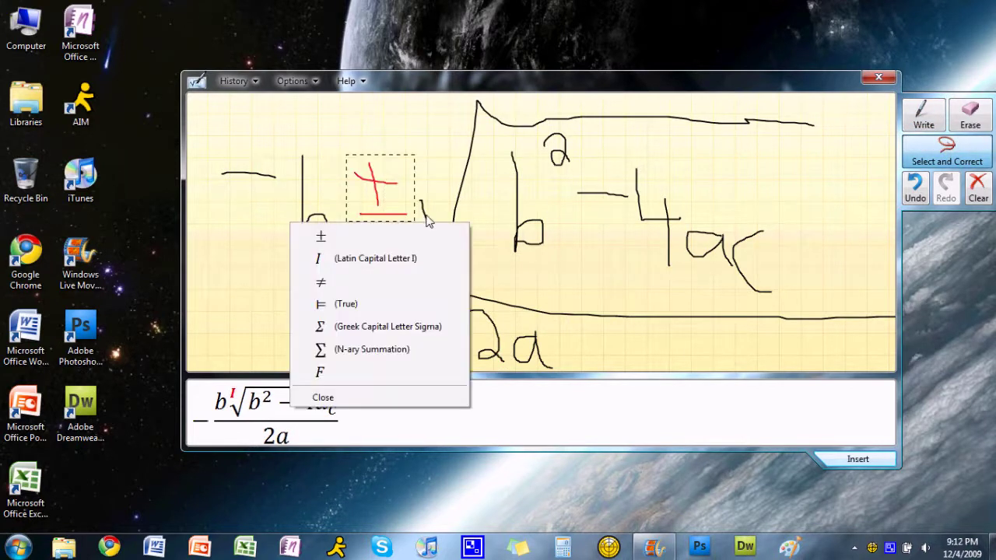
{"action": "left_click", "coordinate": [359, 241]}
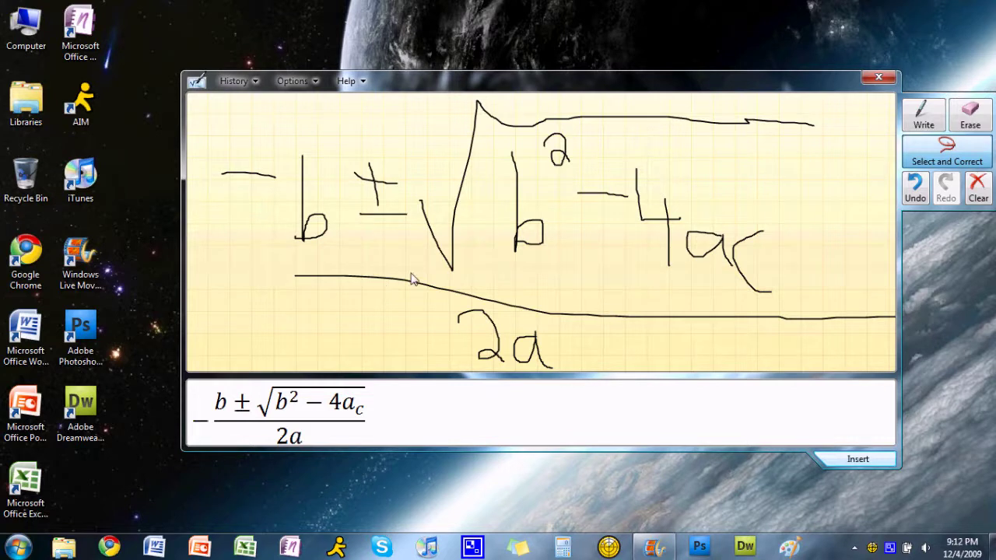
{"action": "mouse_move", "coordinate": [753, 221]}
{"action": "left_mouse_down"}
{"action": "mouse_move", "coordinate": [749, 288]}
{"action": "mouse_move", "coordinate": [753, 223]}
{"action": "left_mouse_up"}
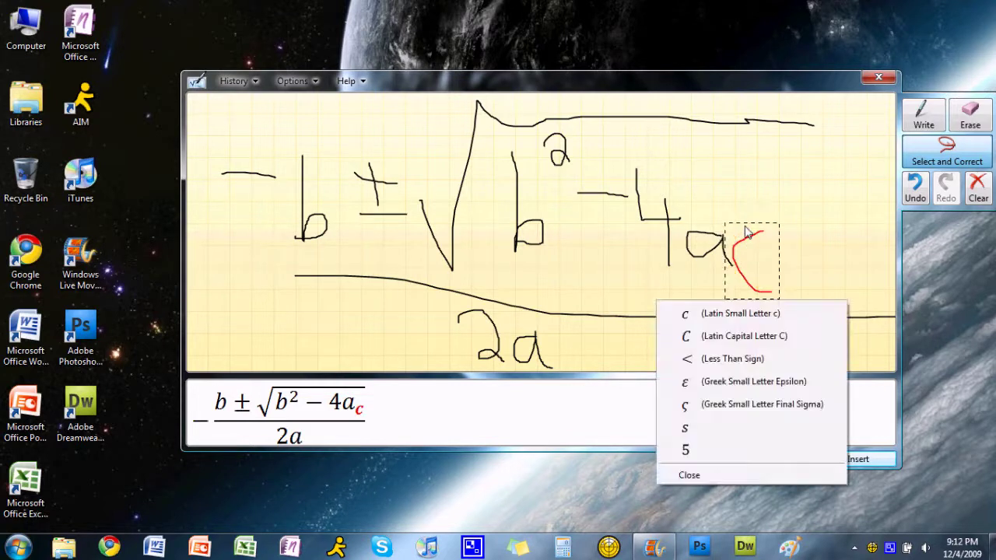
{"action": "left_click", "coordinate": [758, 342]}
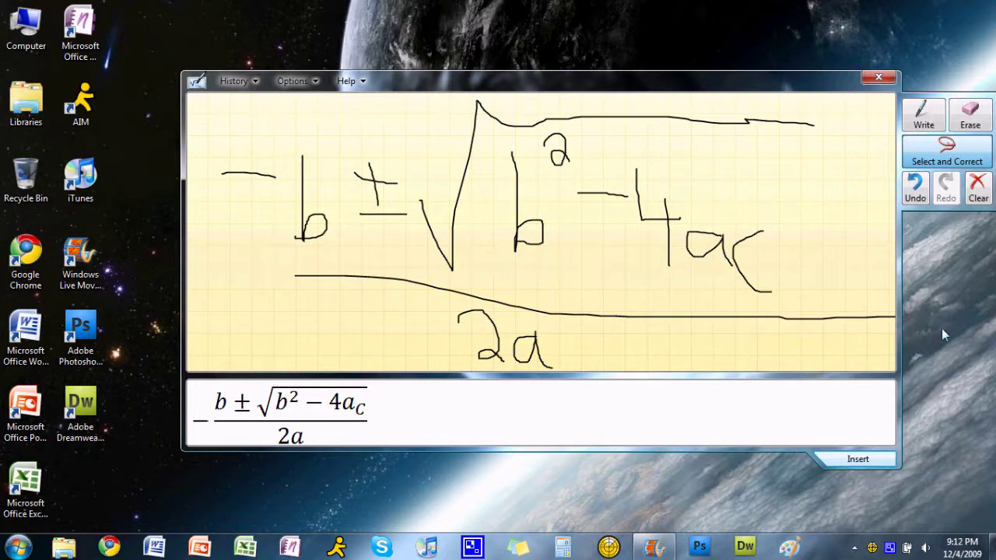
Insert the finished expression into a new Word document, and close Word without saving the changes.
{"action": "left_click", "coordinate": [865, 459]}
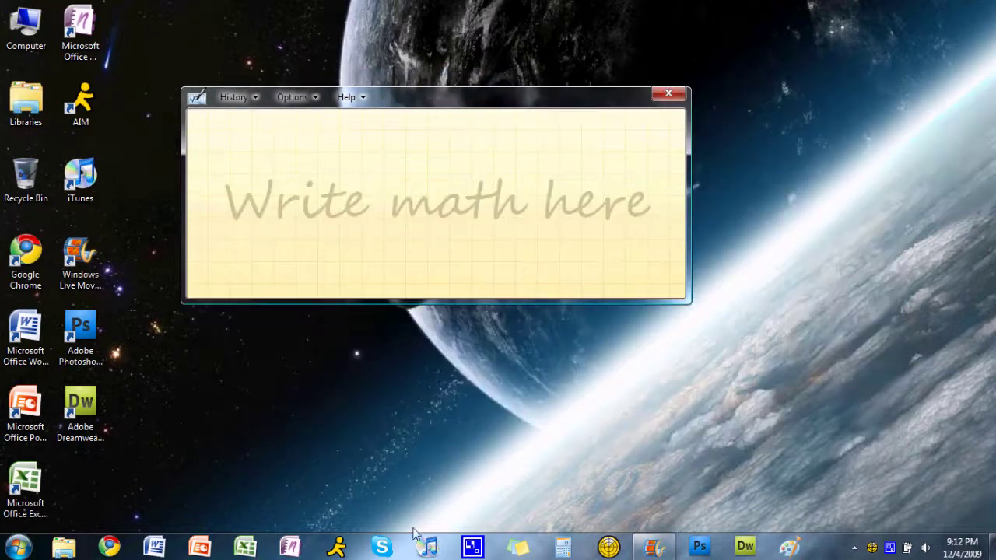
{"action": "left_click", "coordinate": [154, 547]}
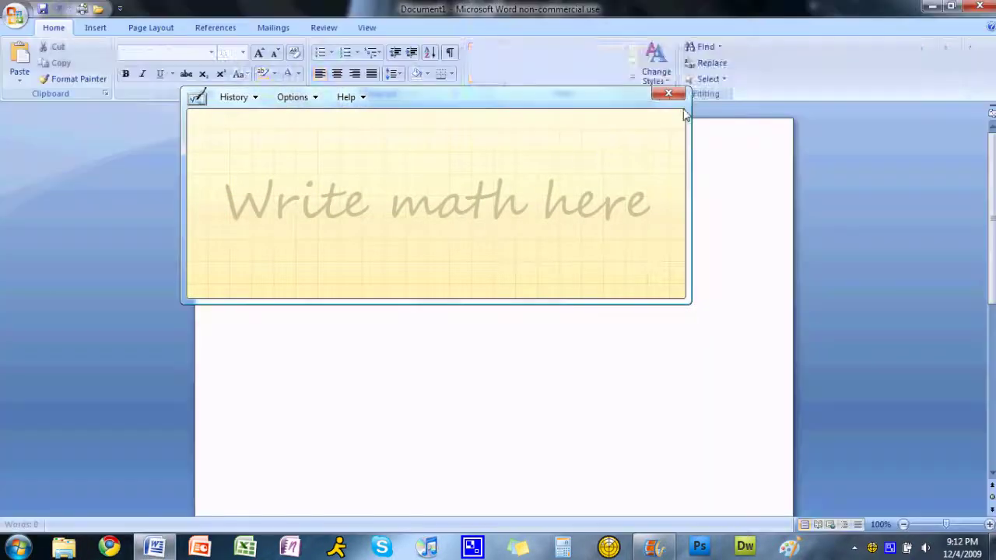
{"action": "key", "text": "ctrl+v"}
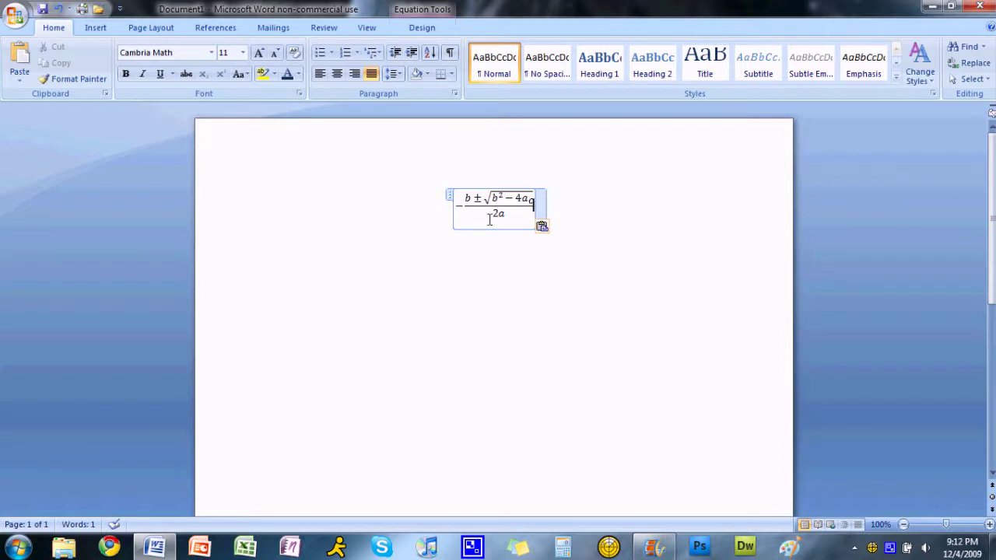
{"action": "left_click", "coordinate": [979, 6]}
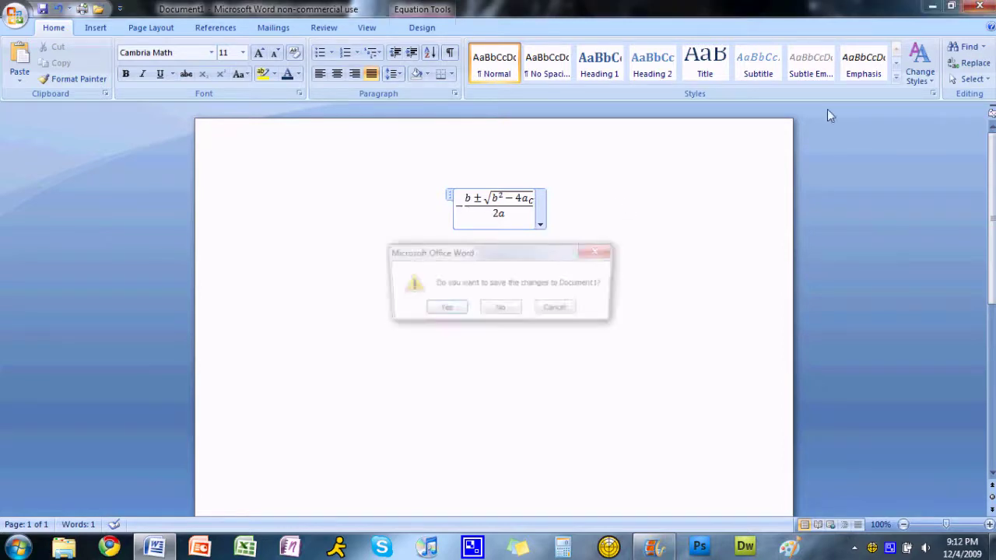
{"action": "left_click", "coordinate": [499, 311]}
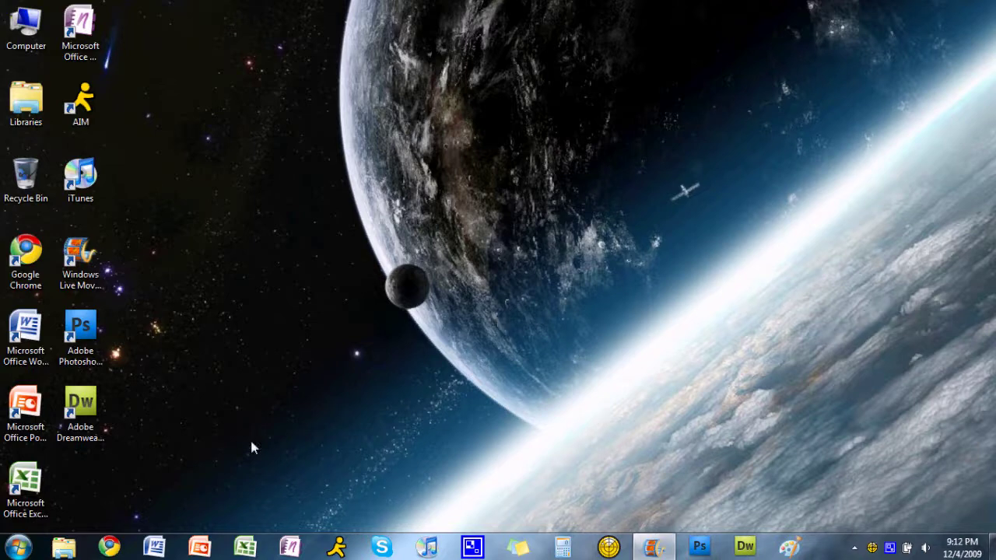
Open Snipping Tool from the Windows accessories.
{"action": "left_click", "coordinate": [17, 547]}
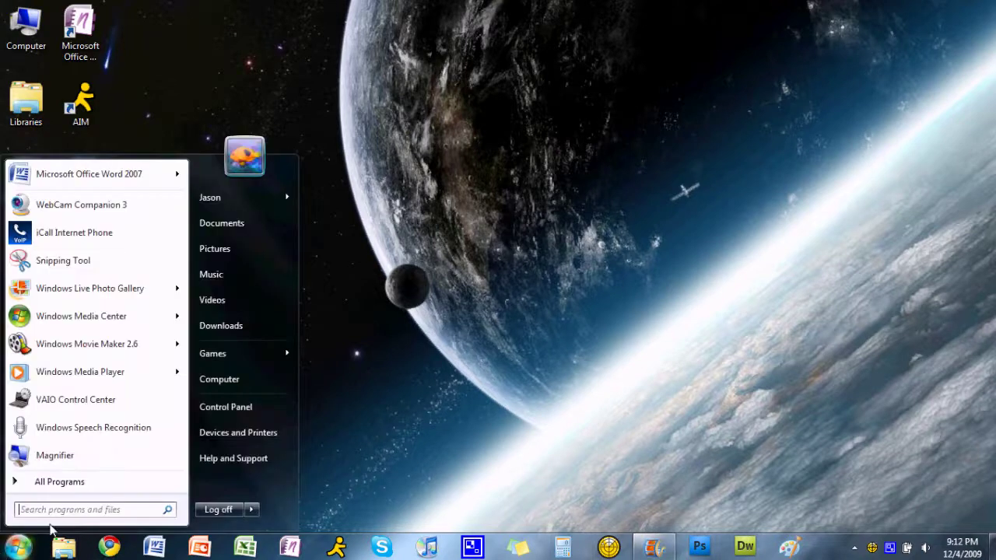
{"action": "left_click", "coordinate": [115, 484]}
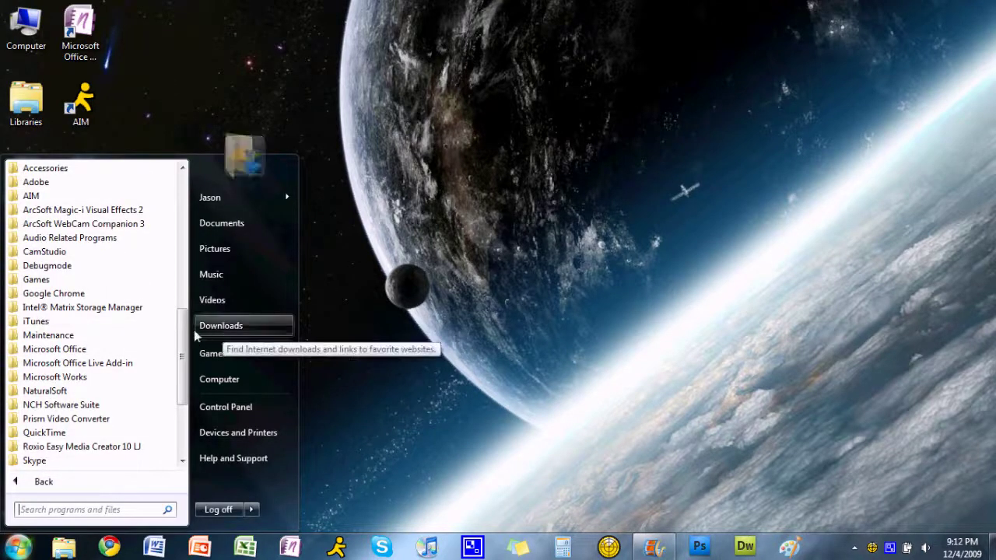
{"action": "left_click", "coordinate": [79, 169]}
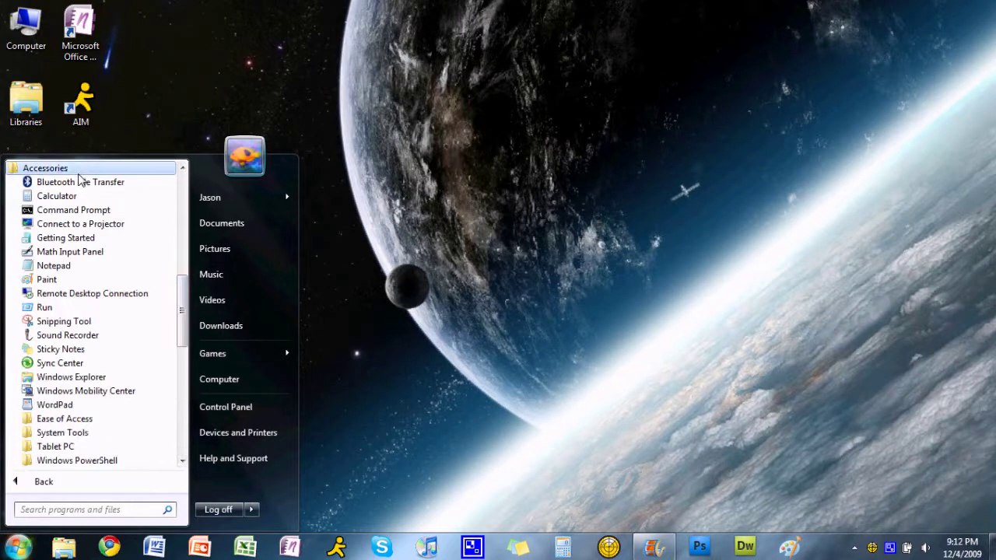
{"action": "left_click", "coordinate": [97, 322]}
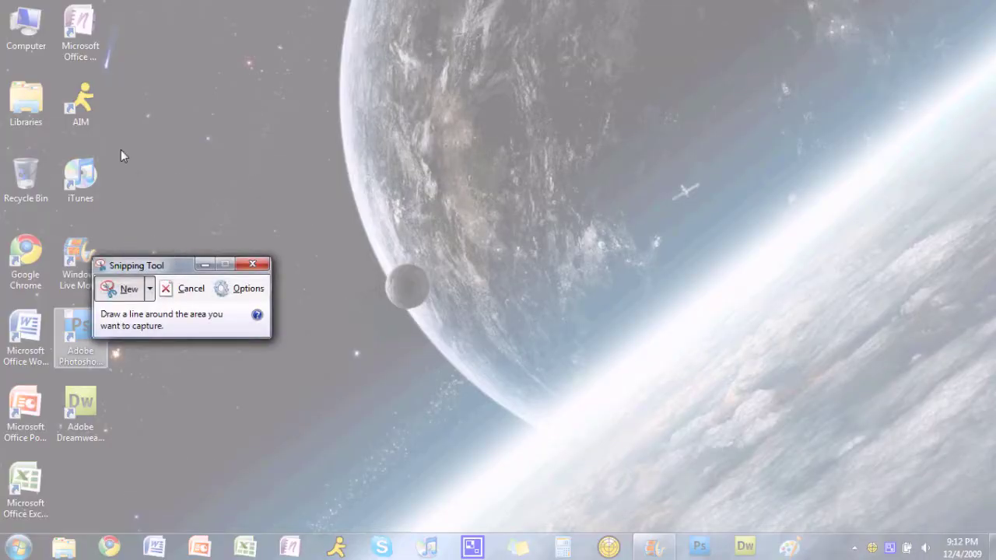
Capture a free-form snip around the AIM desktop icon, and close Snipping Tool without saving the snip.
{"action": "left_click_drag", "start_coordinate": [58, 78], "coordinate": [99, 116]}
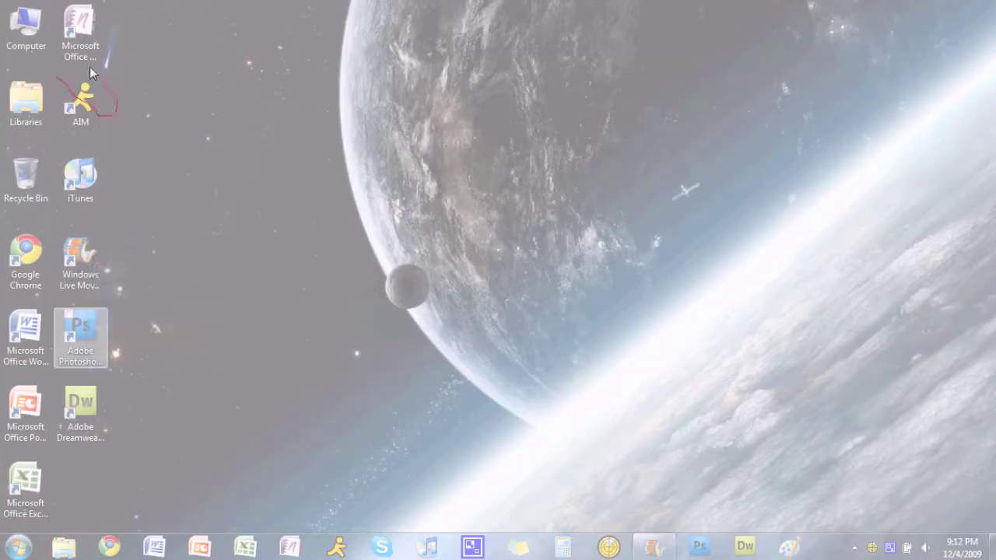
{"action": "left_click_drag", "start_coordinate": [243, 215], "coordinate": [242, 215]}
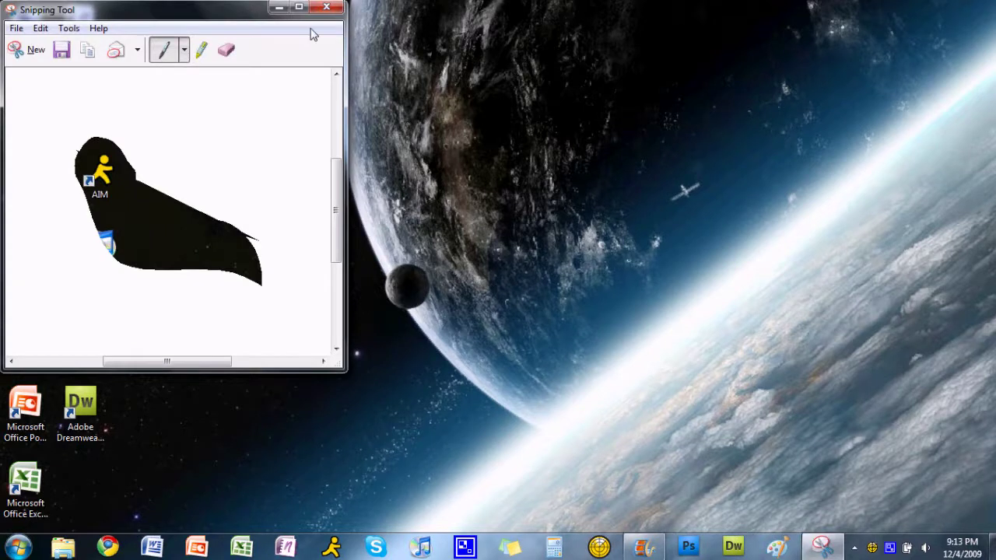
{"action": "key", "text": "ctrl+n"}
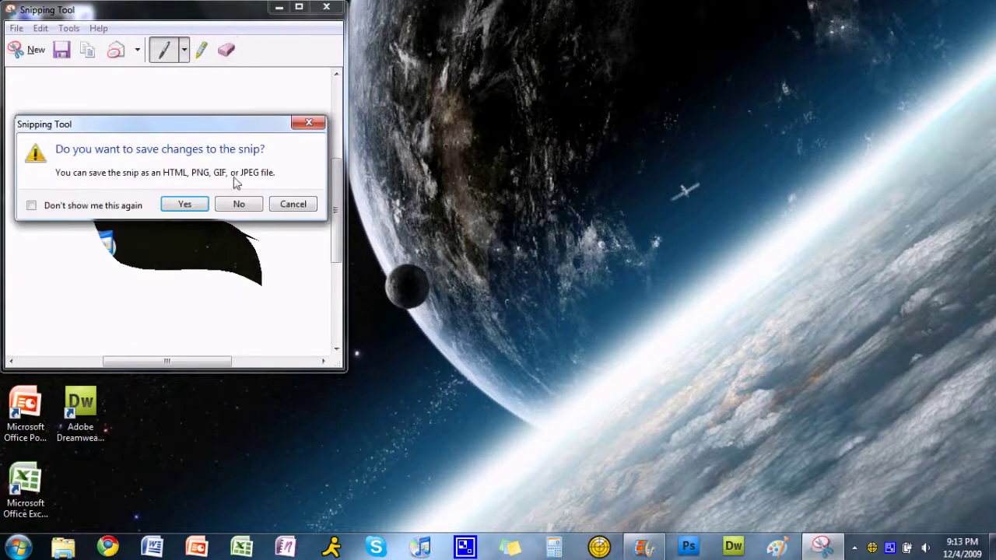
{"action": "left_click", "coordinate": [247, 206]}
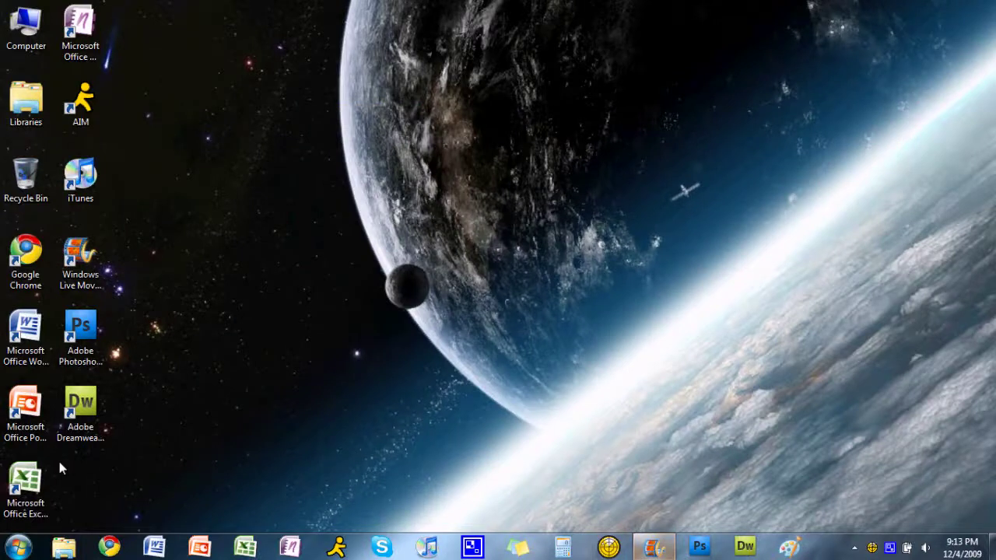
Open Sticky Notes from the Windows accessories and write a first name followed by "youtube" on the note.
{"action": "left_click", "coordinate": [17, 546]}
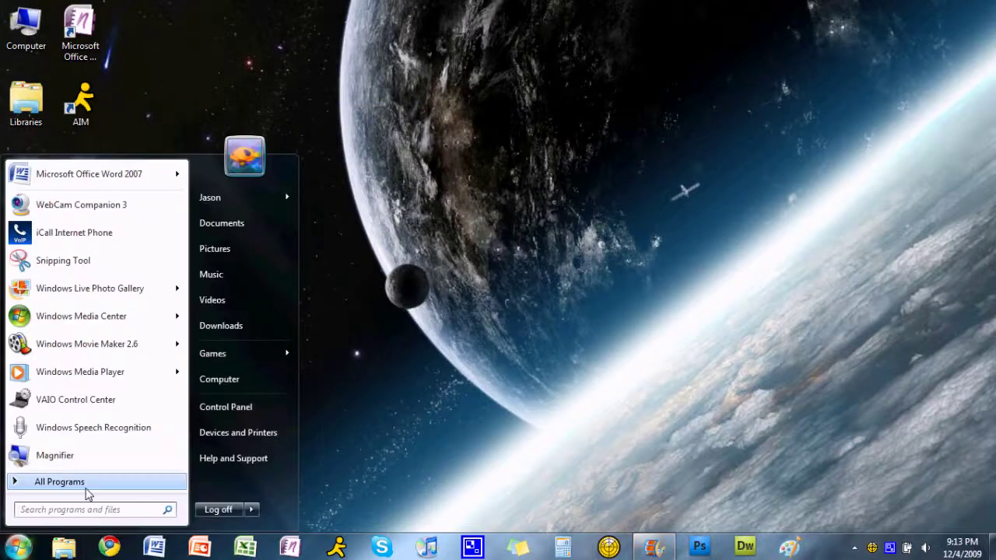
{"action": "left_click", "coordinate": [86, 486]}
{"action": "left_click", "coordinate": [78, 168]}
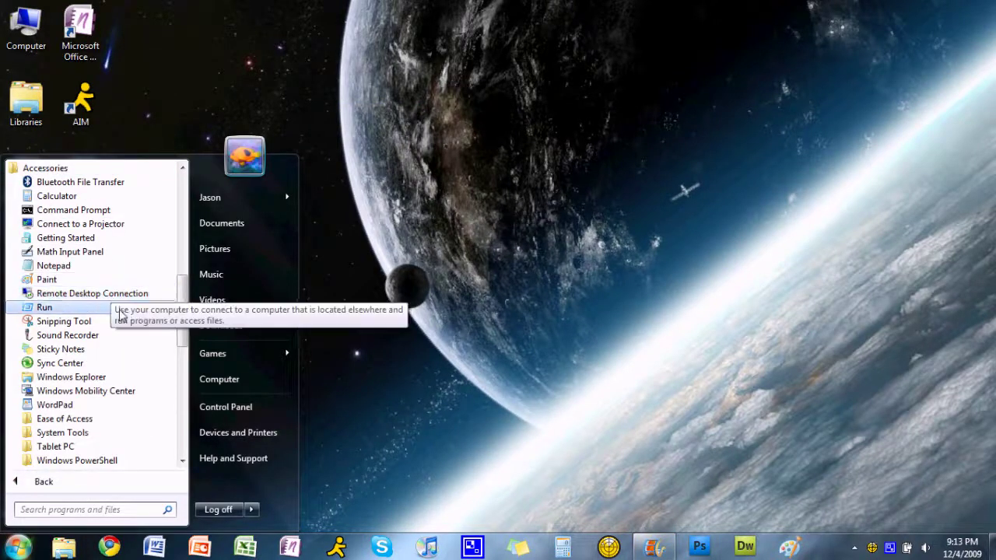
{"action": "left_click", "coordinate": [128, 350]}
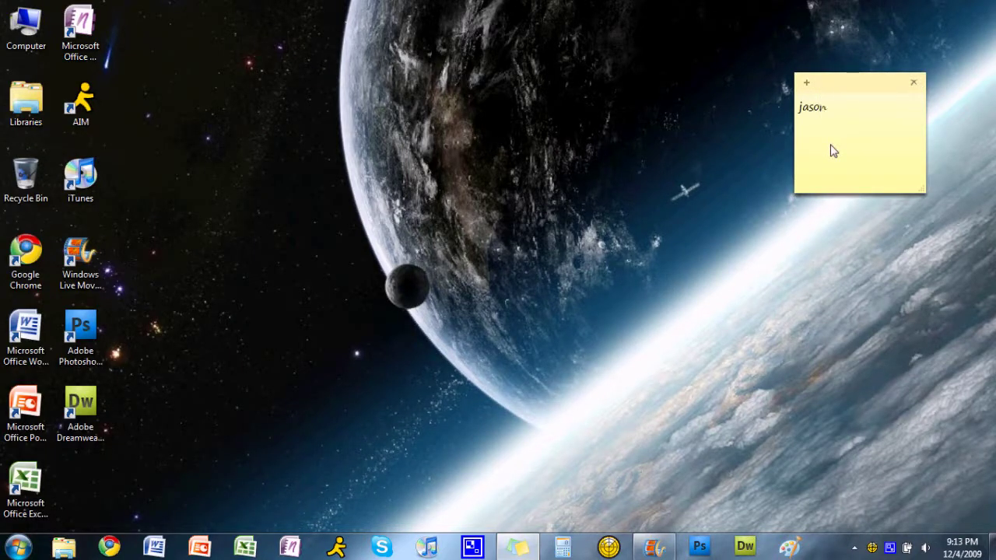
{"action": "type", "text": "jason youtube"}
Change the sticky note's color to green and move the note slightly higher on the desktop.
{"action": "right_click", "coordinate": [880, 112]}
{"action": "left_click", "coordinate": [918, 228]}
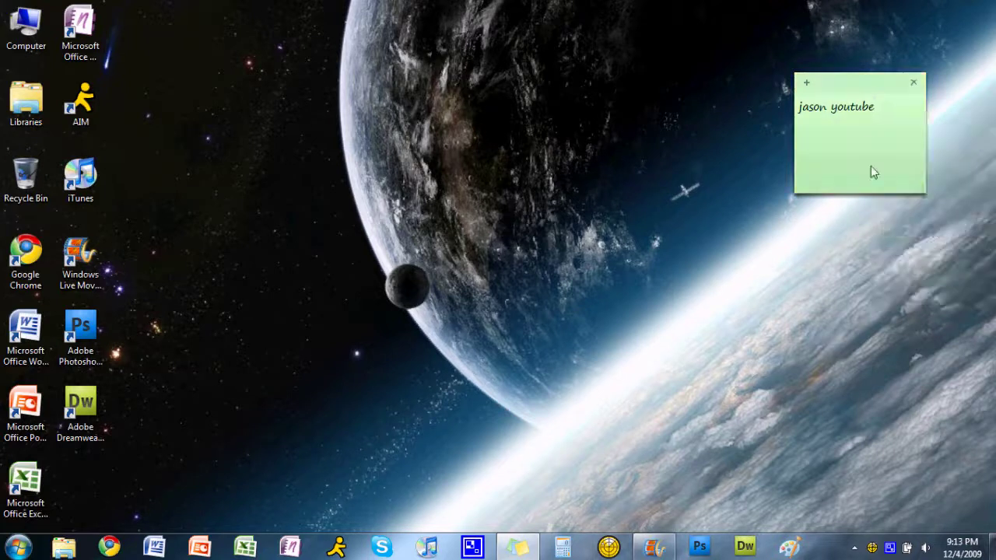
{"action": "left_click_drag", "start_coordinate": [850, 91], "coordinate": [843, 55]}
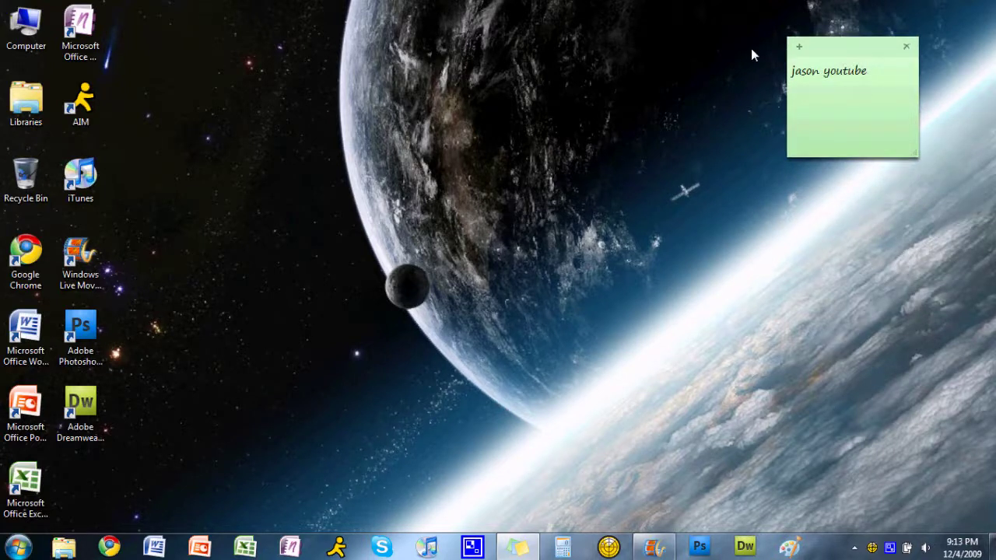
Open Magnifier from the recently used programs.
{"action": "left_click", "coordinate": [17, 547]}
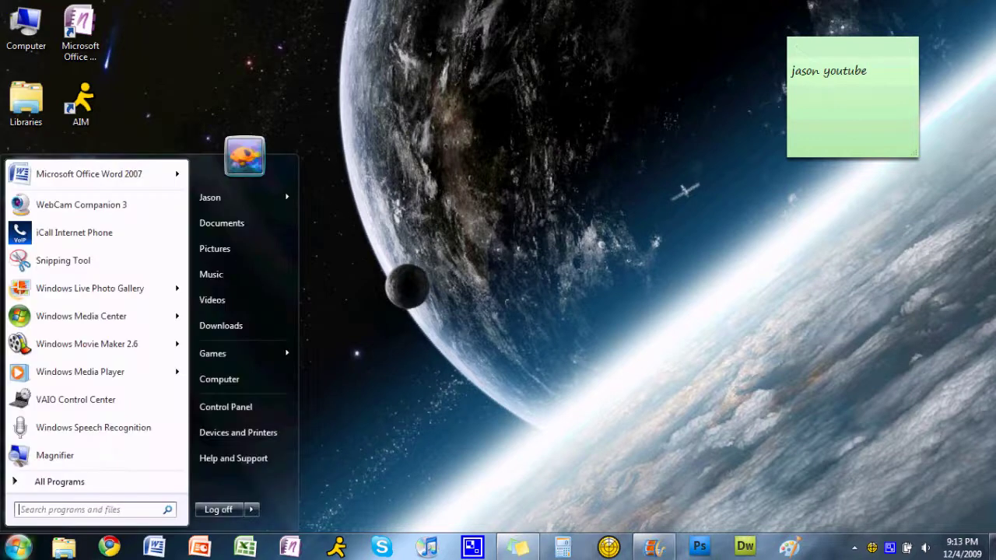
{"action": "left_click", "coordinate": [136, 460]}
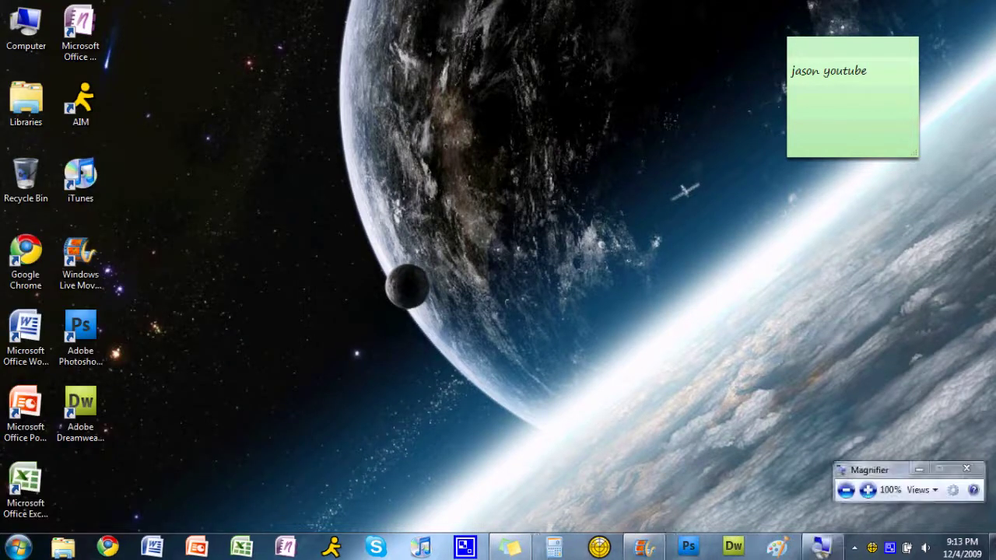
Start Windows Speech Recognition from the Ease of Access accessories and turn its listening on.
{"action": "left_click", "coordinate": [17, 547]}
{"action": "left_click", "coordinate": [129, 487]}
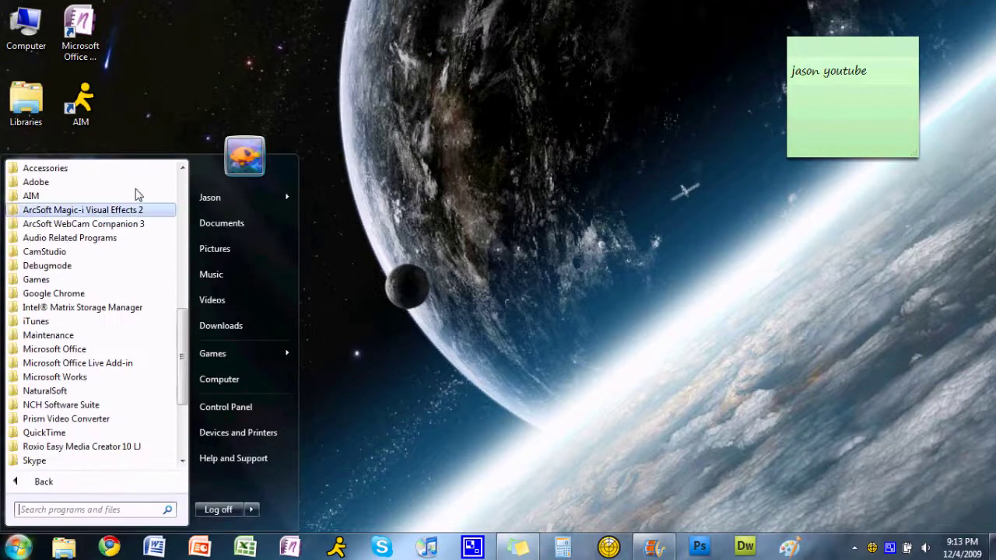
{"action": "left_click", "coordinate": [101, 170]}
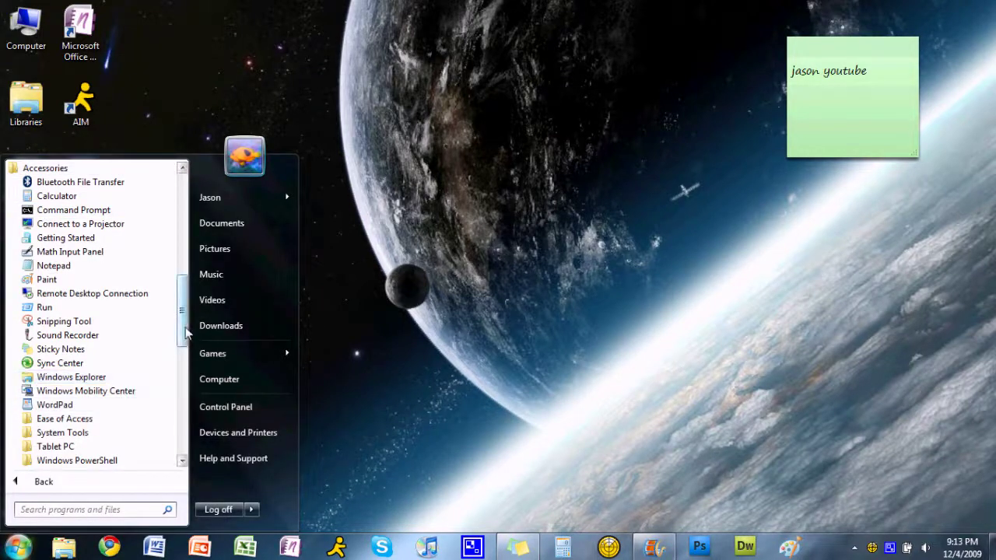
{"action": "left_click_drag", "start_coordinate": [184, 333], "coordinate": [185, 358]}
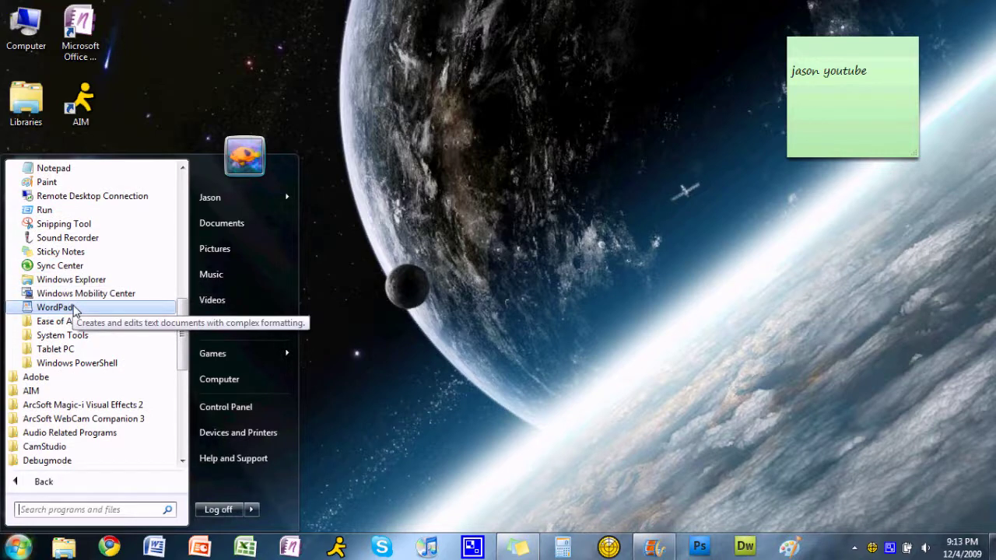
{"action": "left_click_drag", "start_coordinate": [183, 313], "coordinate": [183, 336]}
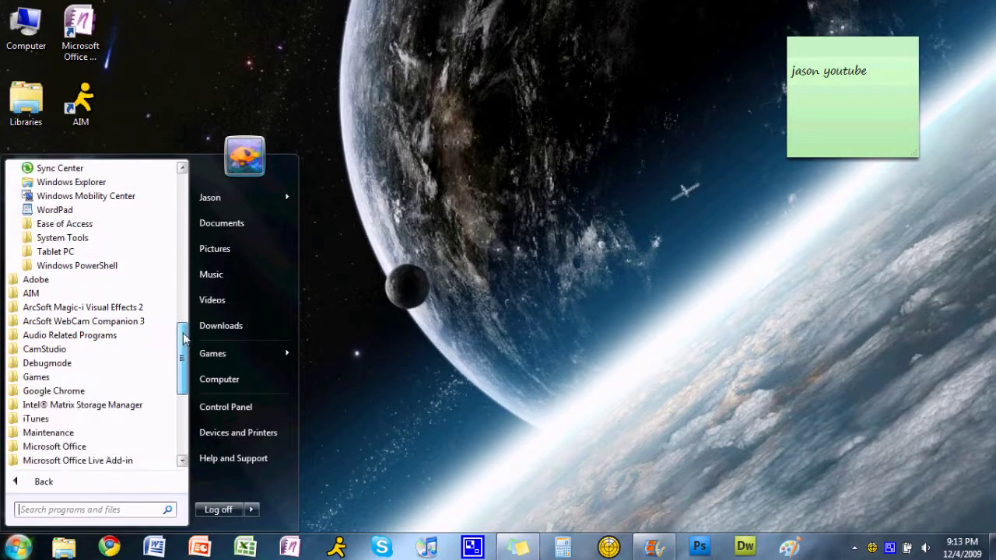
{"action": "left_click", "coordinate": [94, 224]}
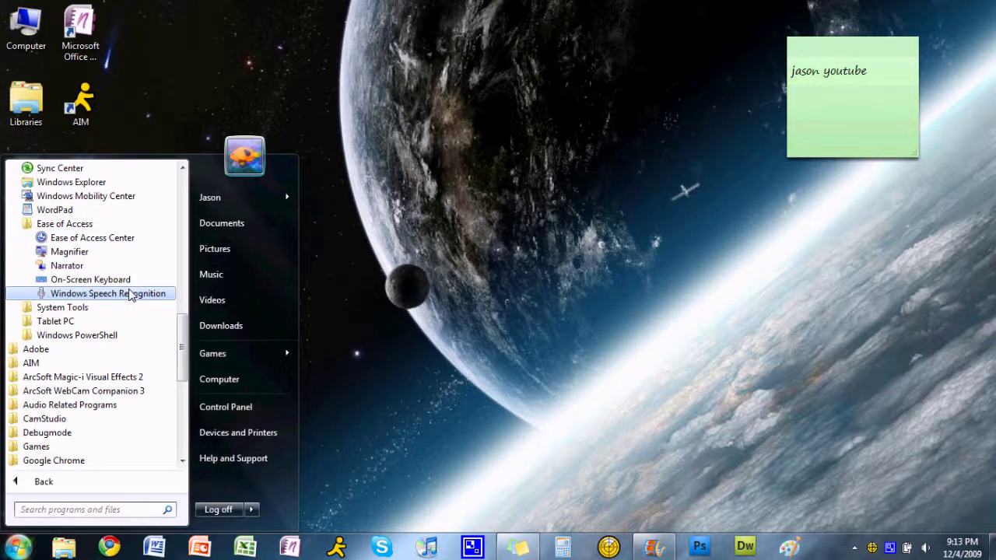
{"action": "left_click", "coordinate": [129, 295]}
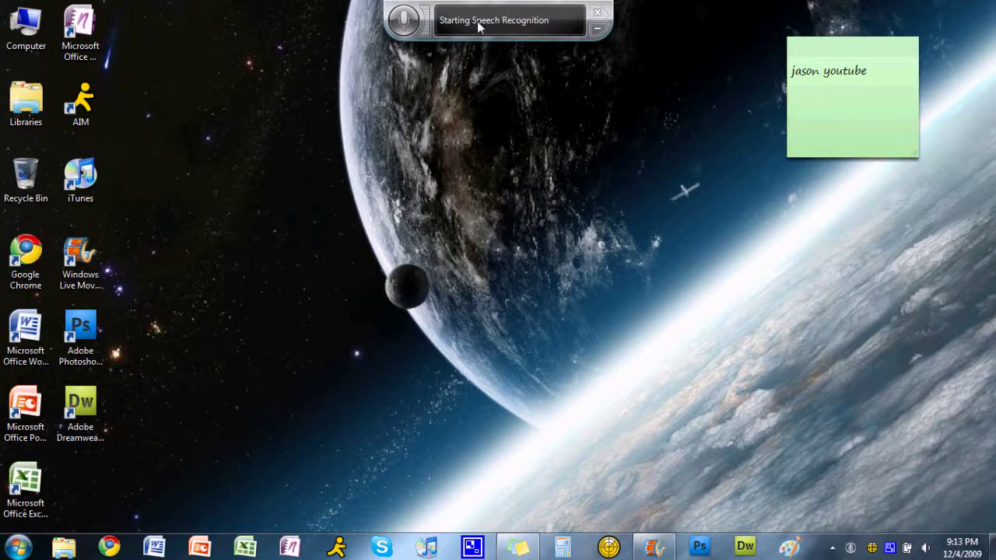
{"action": "left_click", "coordinate": [401, 23]}
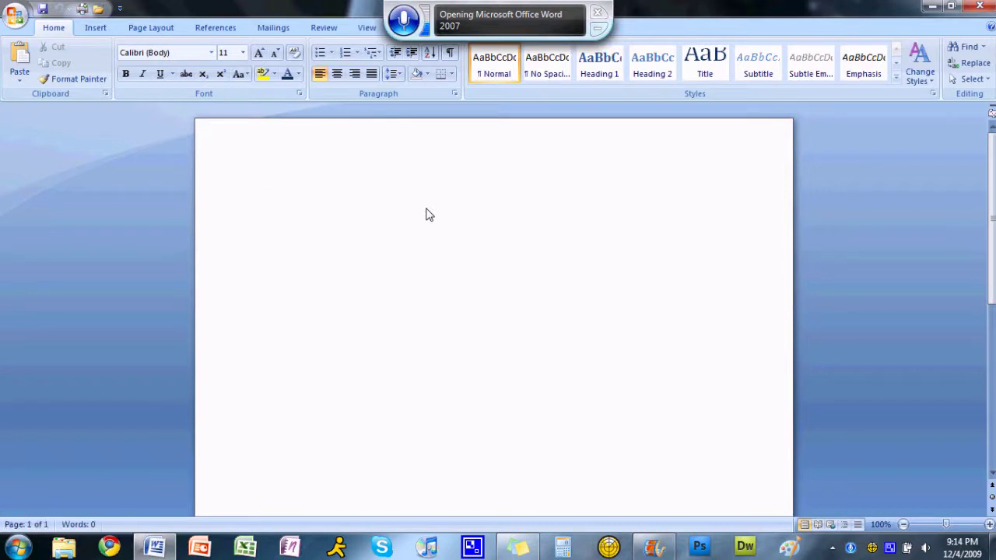
Enter "The quick brown fox jumped over the lazy dog." in a new Word document and start a new paragraph.
{"action": "type", "text": "The quick brown fox"}
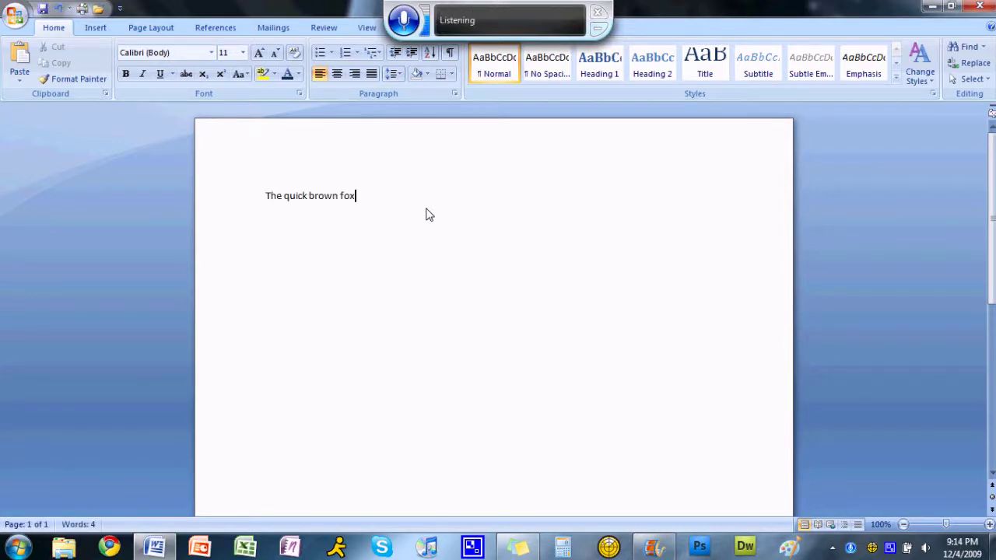
{"action": "type", "text": " jumped over the lazy dog"}
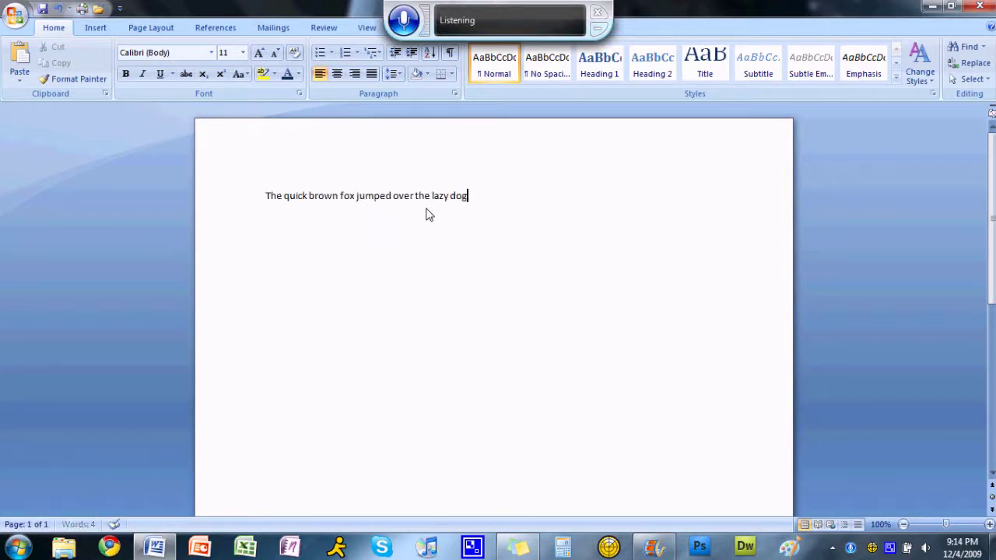
{"action": "type", "text": "."}
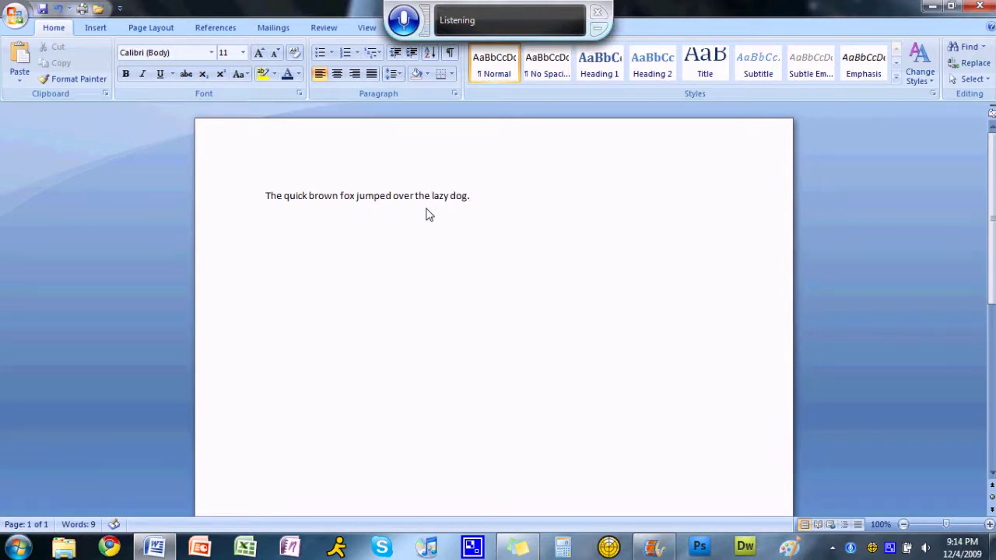
{"action": "key", "text": "Return"}
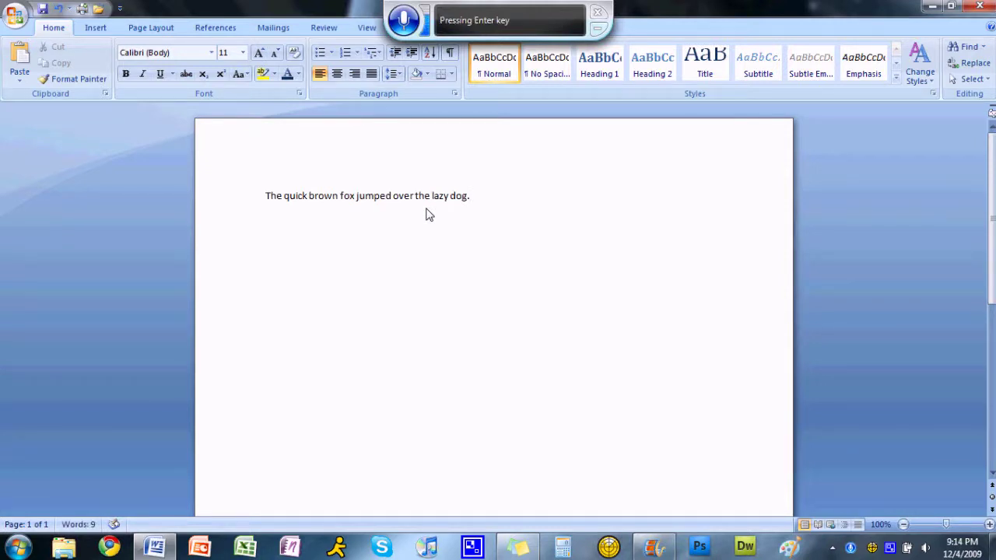
Add a second sentence made of a first name followed by "is doing a review on Microsoft windows seven.".
{"action": "type", "text": "Jason"}
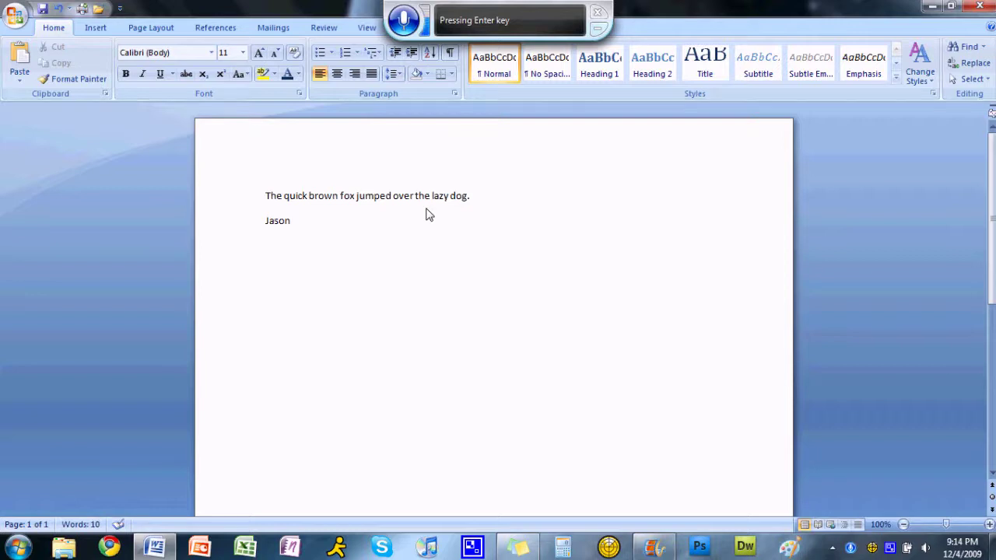
{"action": "type", "text": " is doing a"}
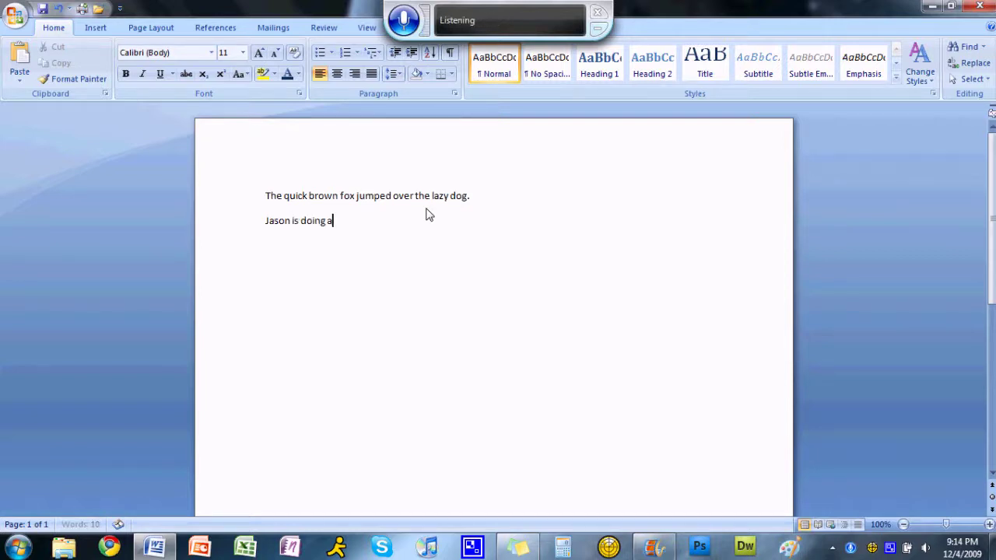
{"action": "type", "text": " review"}
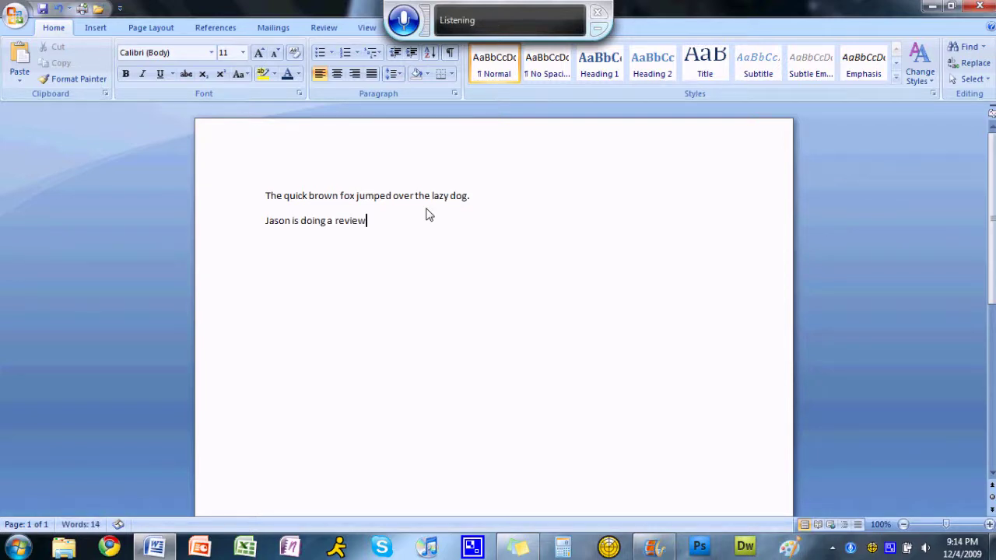
{"action": "type", "text": " on Microsoft"}
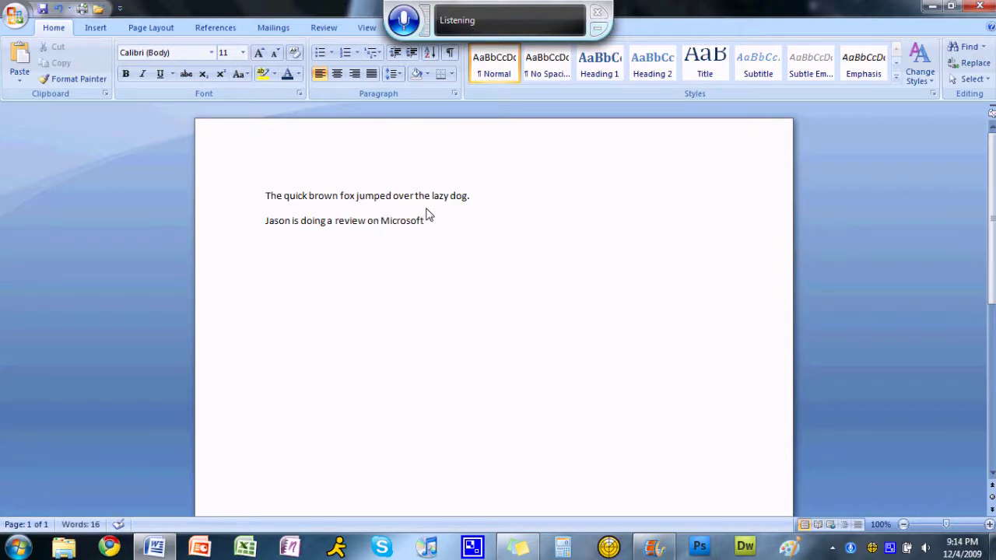
{"action": "type", "text": " Windows"}
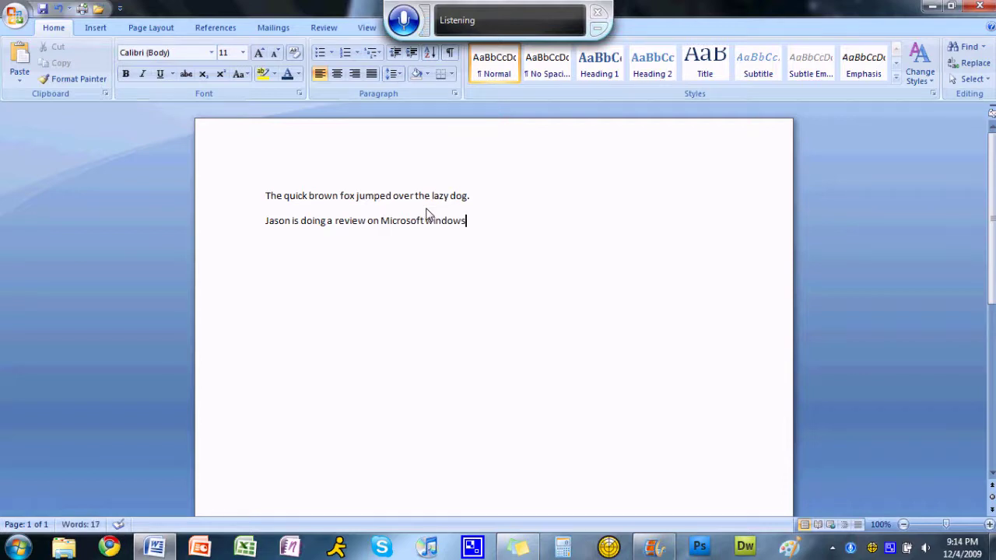
{"action": "type", "text": " seven"}
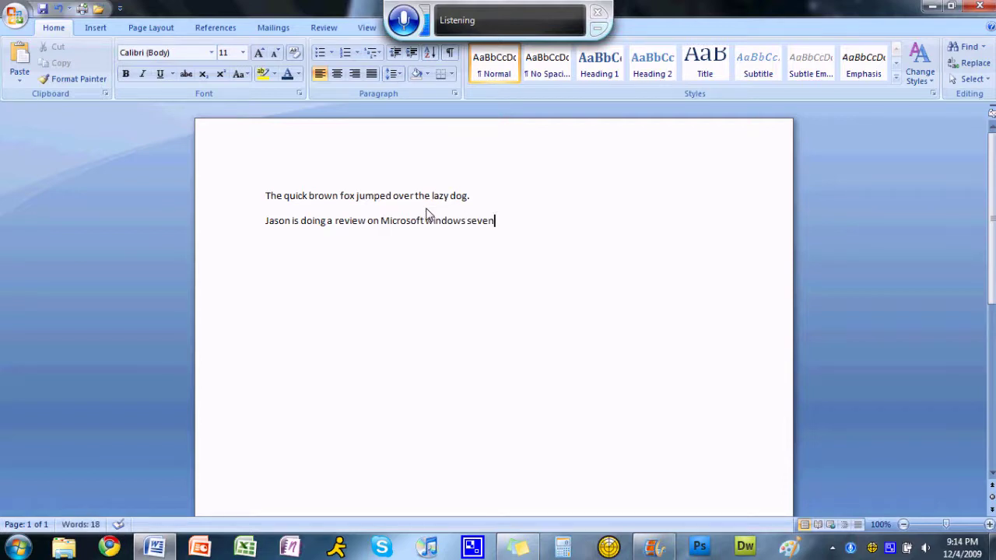
{"action": "type", "text": "."}
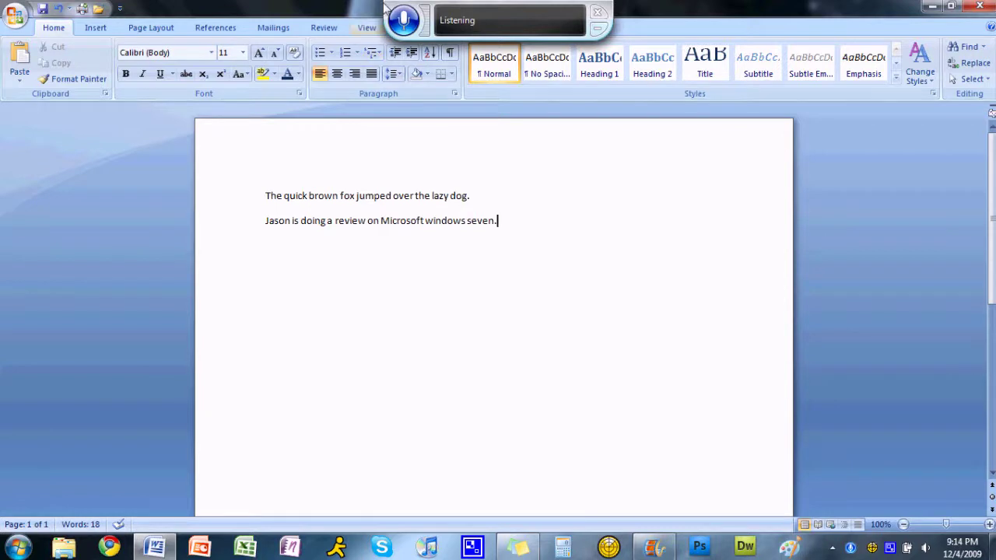
Turn off and close Speech Recognition, and close the Word document without saving it.
{"action": "left_click", "coordinate": [404, 23]}
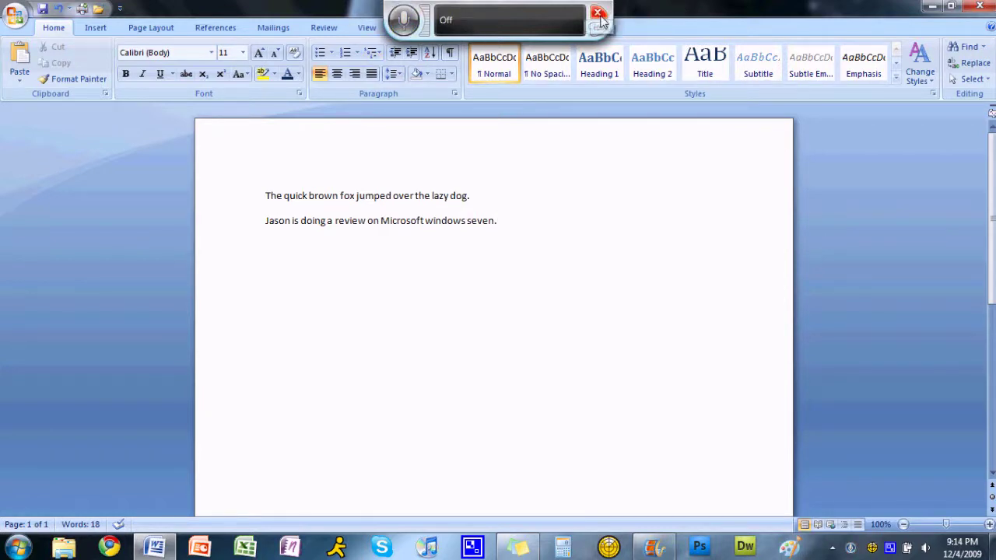
{"action": "left_click", "coordinate": [598, 12]}
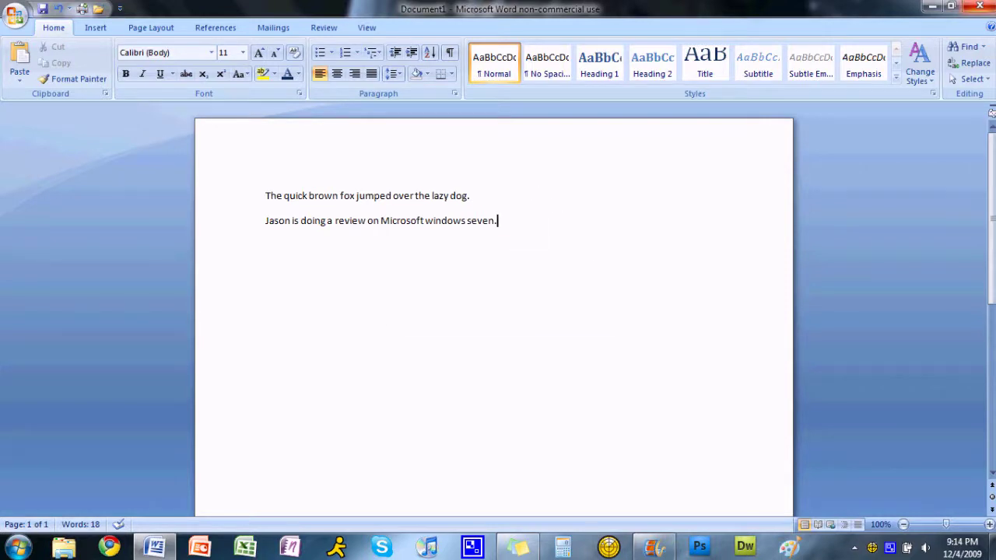
{"action": "left_click", "coordinate": [980, 6]}
{"action": "left_click", "coordinate": [508, 311]}
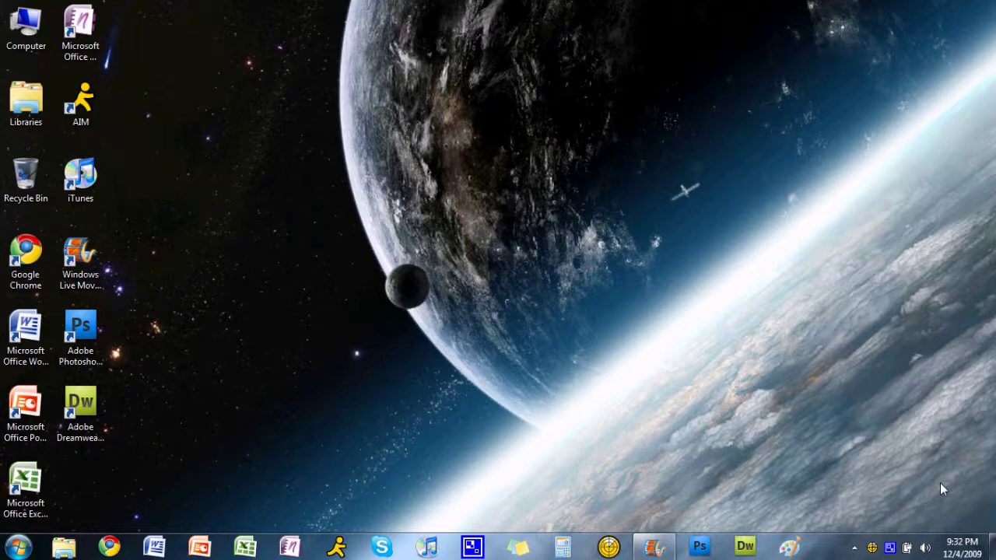
Open Chess Titans from the Windows games.
{"action": "left_click", "coordinate": [17, 547]}
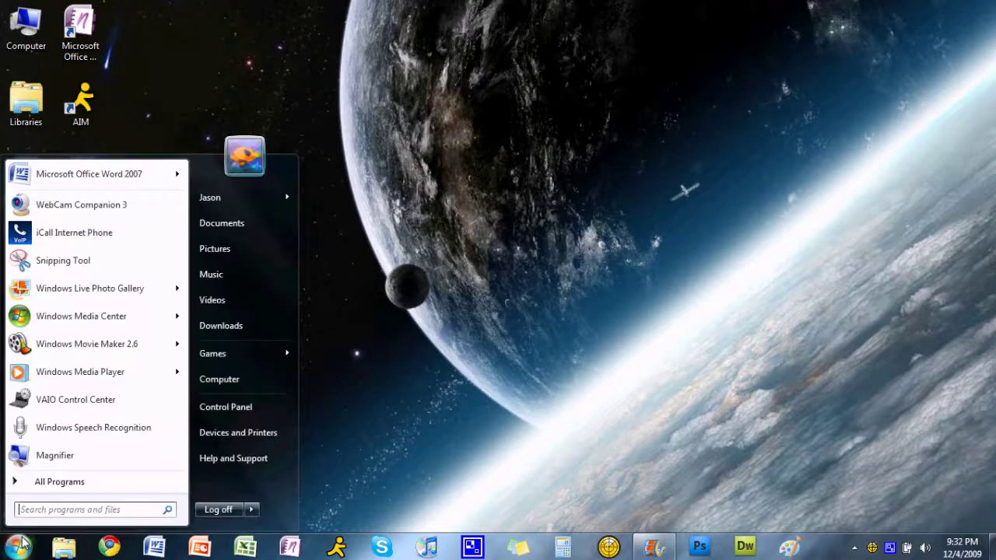
{"action": "mouse_move", "coordinate": [262, 354]}
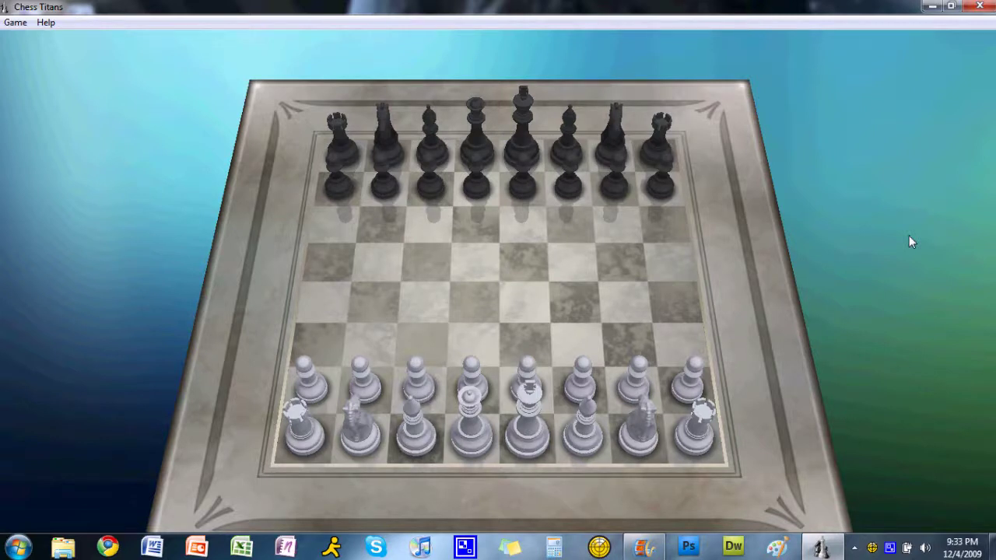
Play the white pawn from f2 to f4 and the white knight from g1 to h3.
{"action": "left_click", "coordinate": [562, 398]}
{"action": "left_click", "coordinate": [569, 302]}
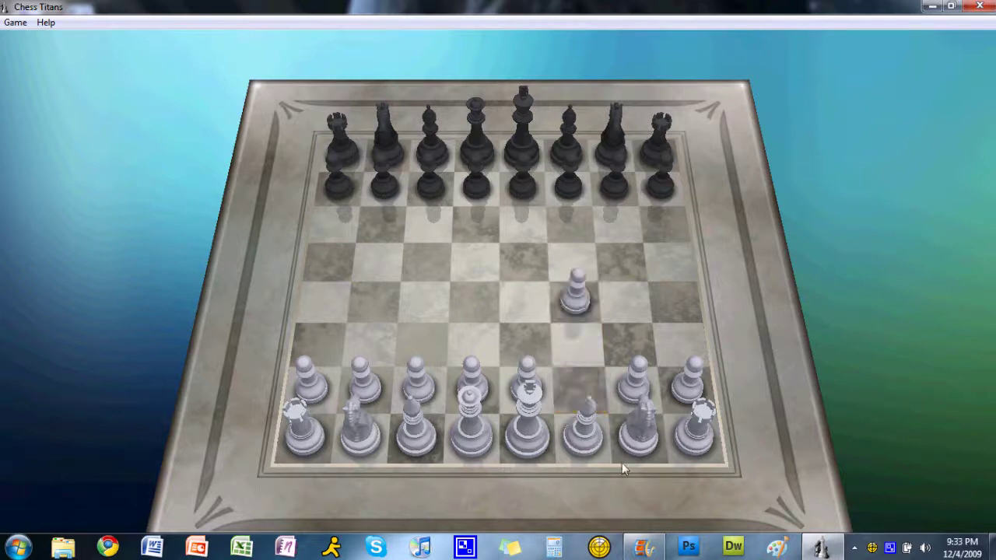
{"action": "left_click", "coordinate": [655, 439]}
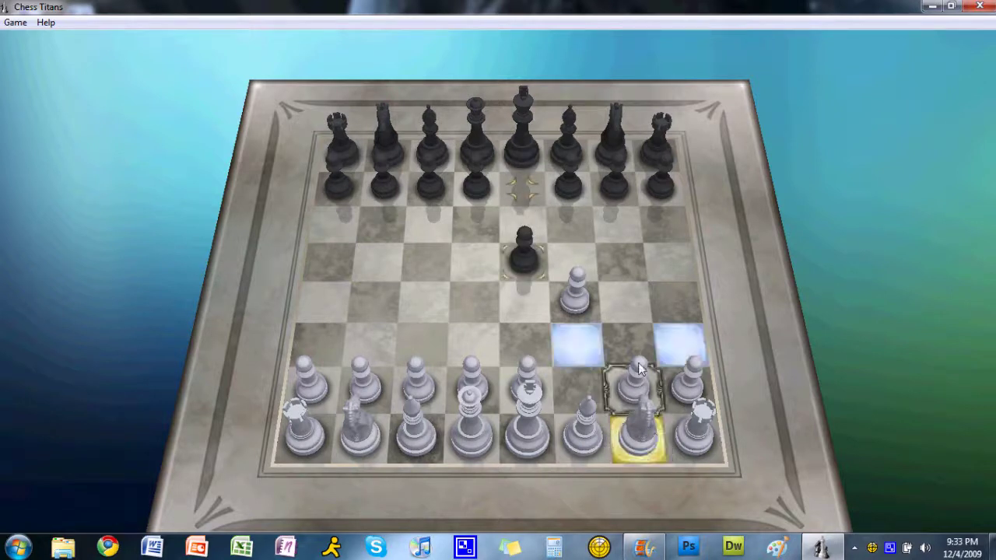
{"action": "left_click", "coordinate": [677, 342]}
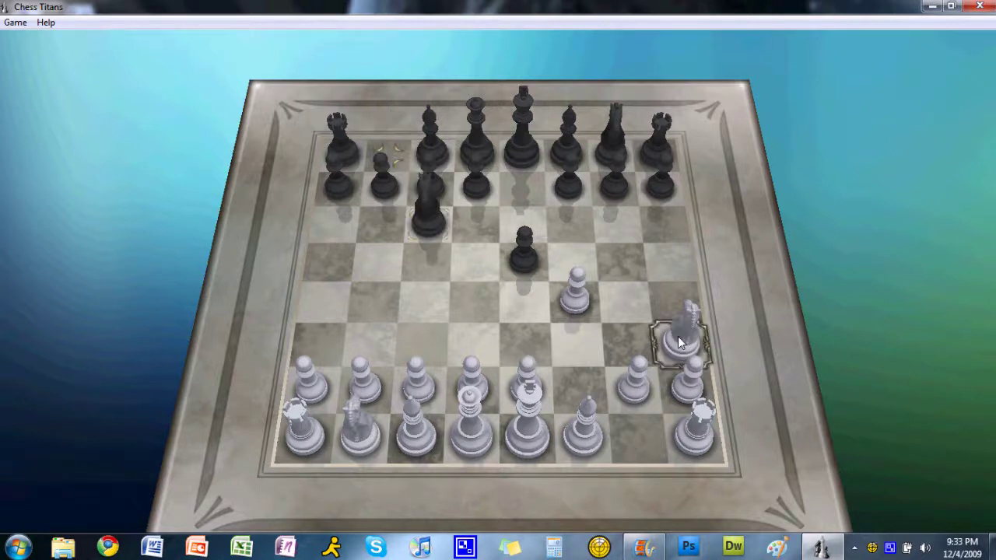
Play the white pawn from d2 to d4, and exit Chess Titans without saving the game in progress.
{"action": "left_click", "coordinate": [429, 428]}
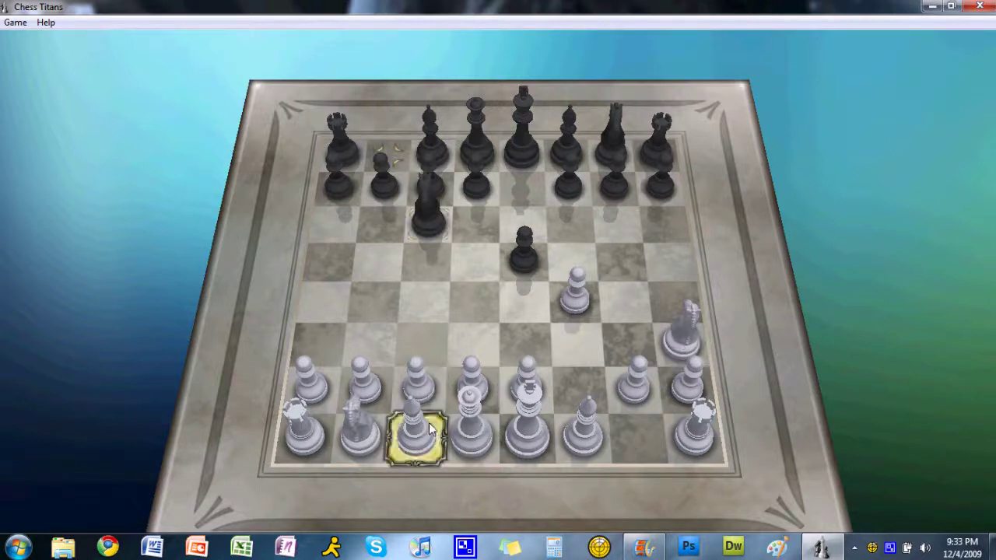
{"action": "left_click", "coordinate": [477, 381]}
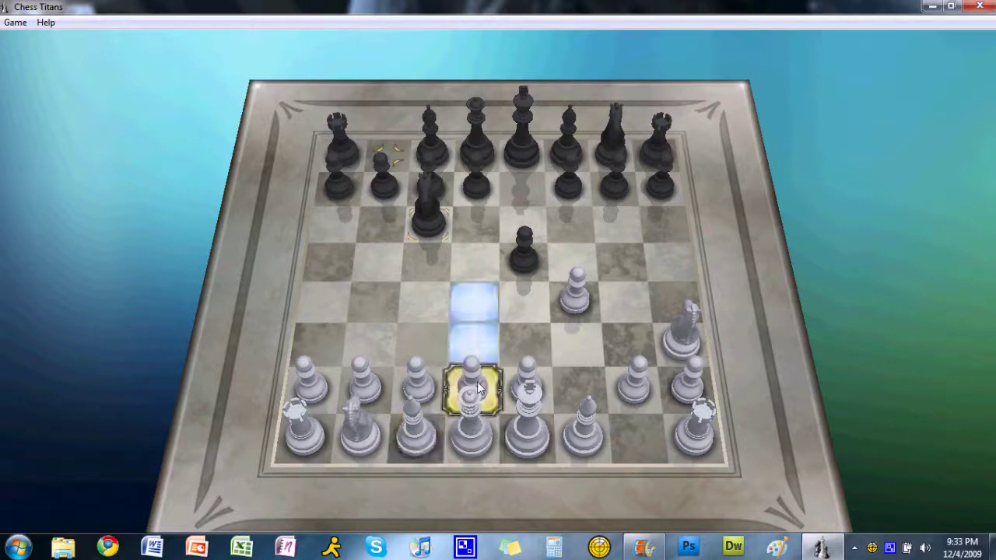
{"action": "left_click", "coordinate": [475, 295]}
{"action": "left_click", "coordinate": [979, 7]}
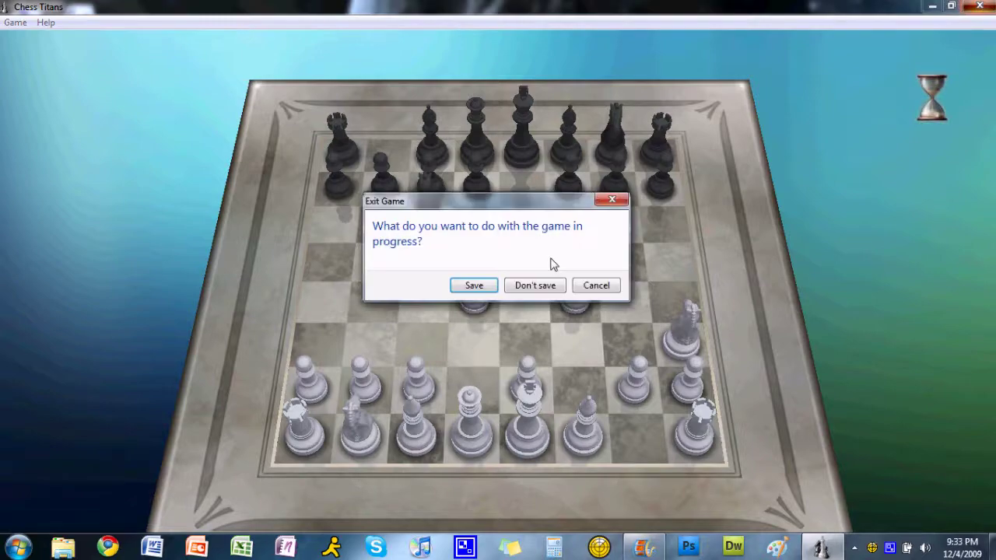
{"action": "left_click", "coordinate": [539, 287]}
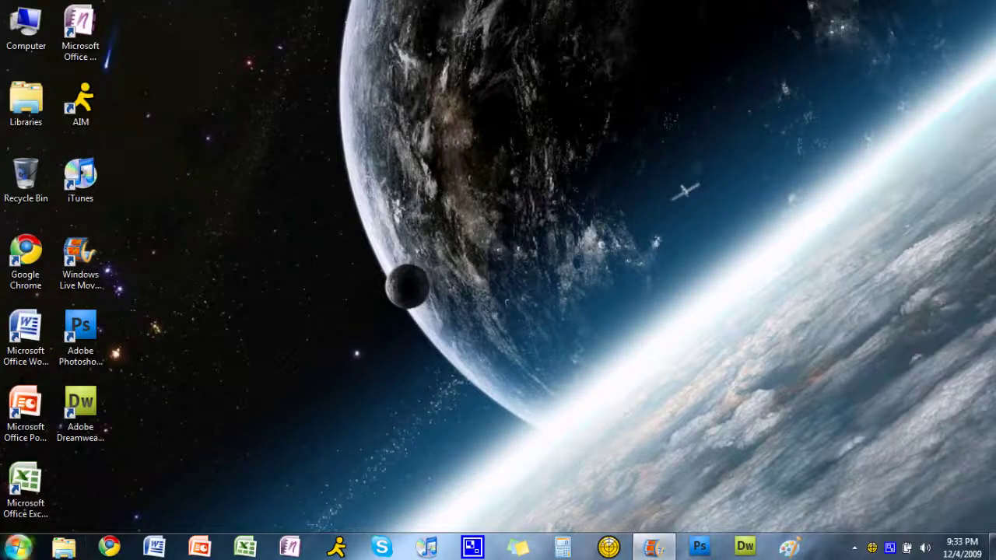
Open Minesweeper from the Windows games.
{"action": "left_click", "coordinate": [17, 547]}
{"action": "mouse_move", "coordinate": [206, 356]}
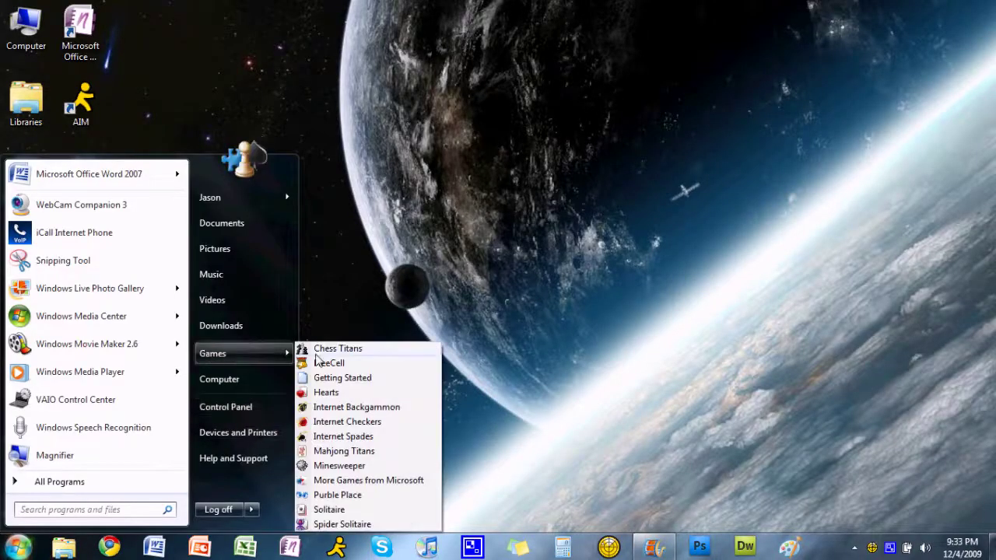
{"action": "left_click", "coordinate": [386, 465]}
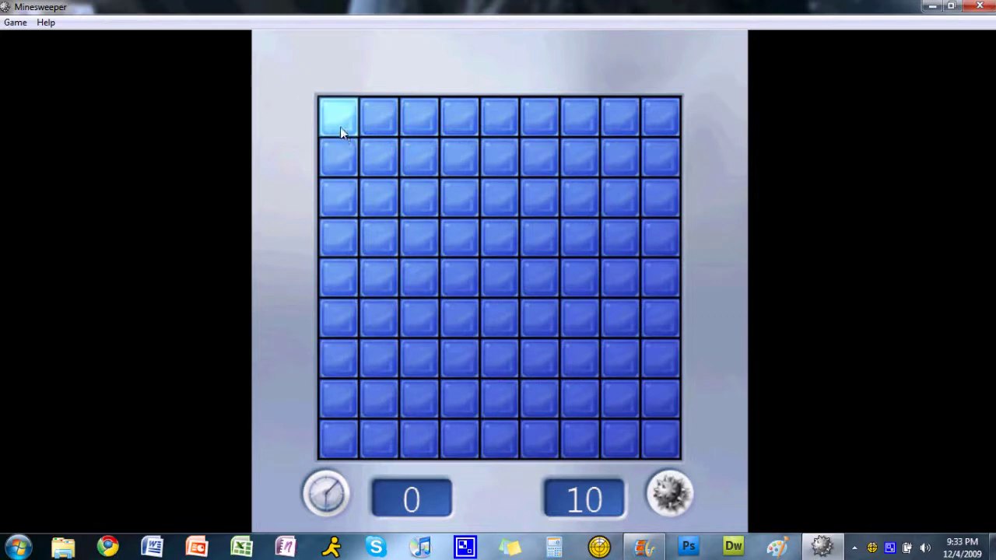
Uncover the corner squares, the fifth square of row eight and the third square of row five, and exit Minesweeper.
{"action": "left_click", "coordinate": [340, 127]}
{"action": "left_click", "coordinate": [662, 118]}
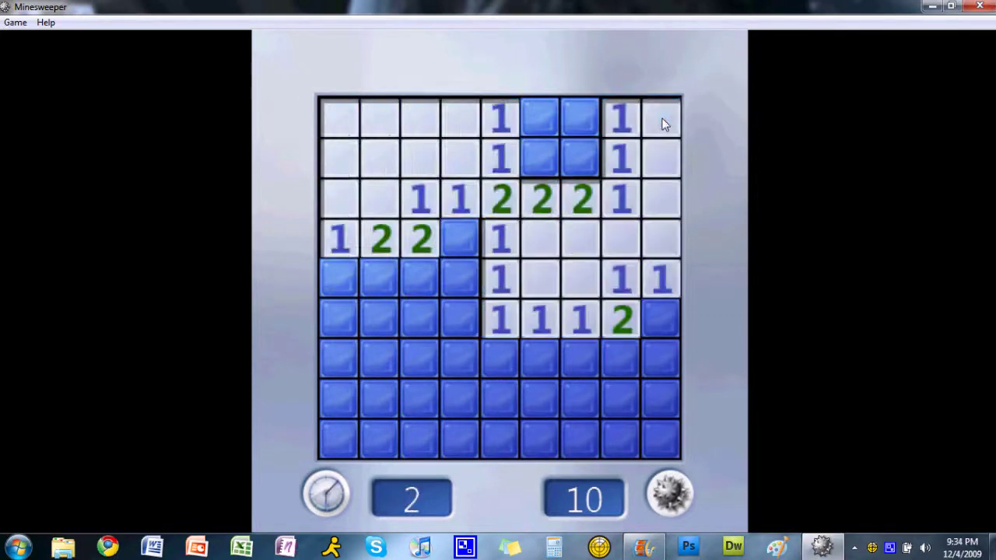
{"action": "left_click", "coordinate": [654, 445]}
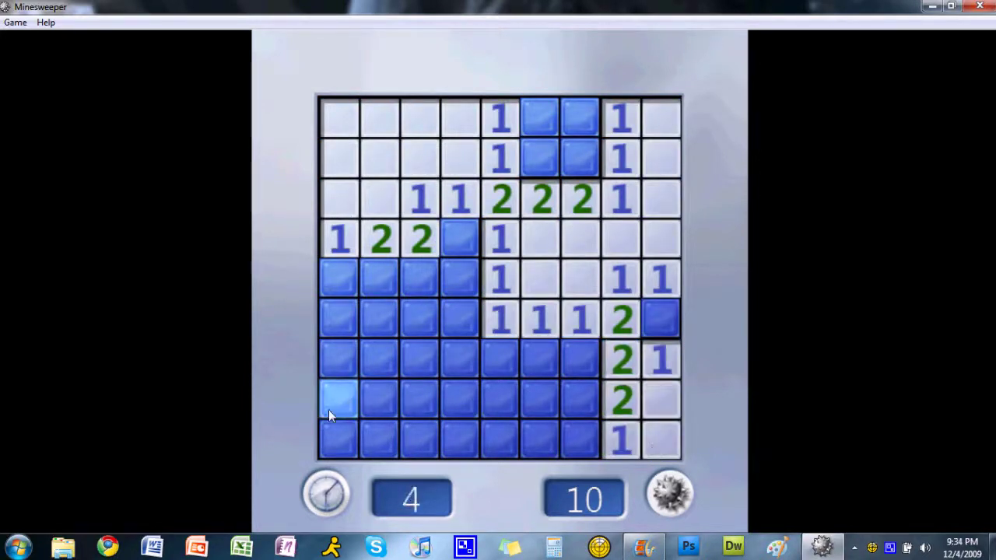
{"action": "left_click", "coordinate": [342, 442]}
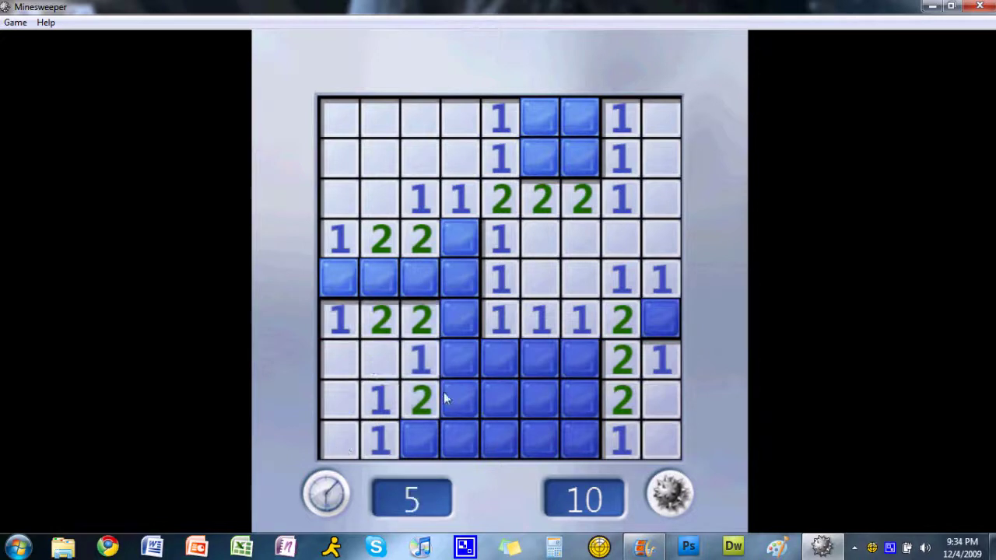
{"action": "left_click", "coordinate": [500, 399]}
{"action": "left_click", "coordinate": [424, 297]}
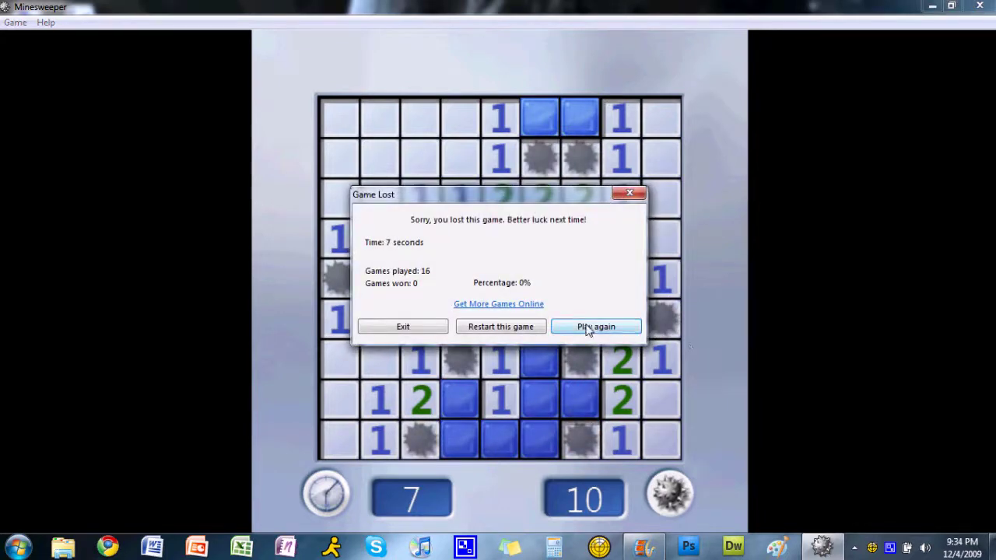
{"action": "left_click", "coordinate": [427, 328]}
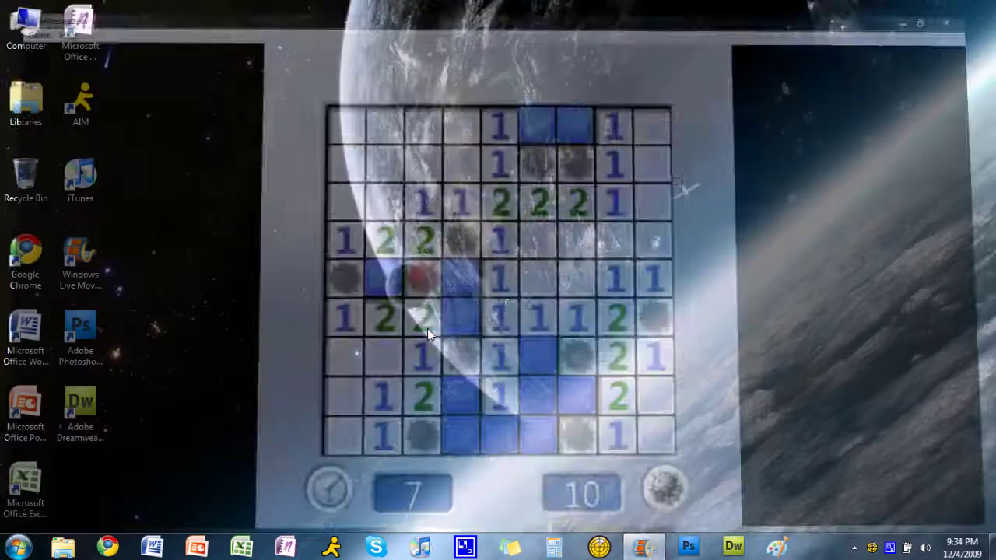
Open Purble Place from the Windows games.
{"action": "left_click", "coordinate": [10, 545]}
{"action": "mouse_move", "coordinate": [279, 363]}
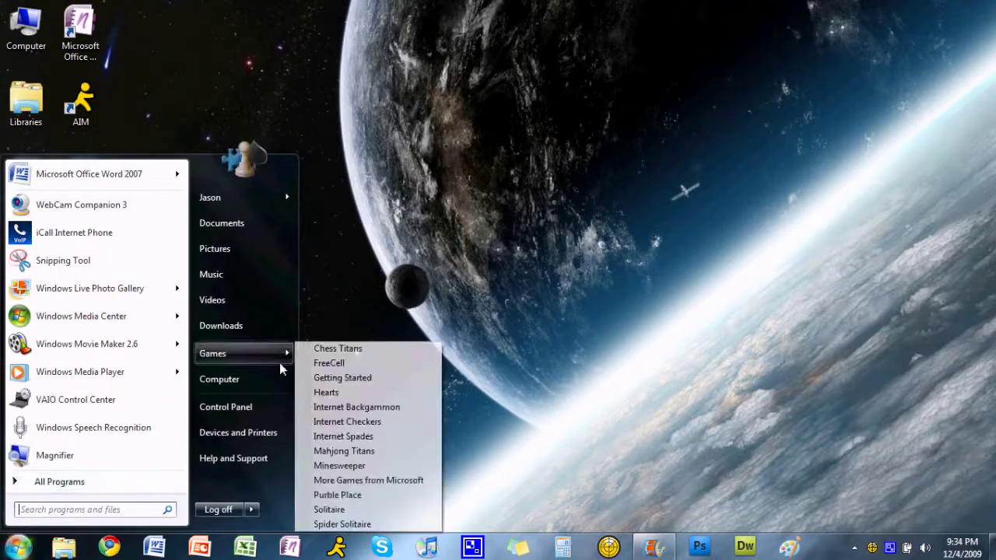
{"action": "left_click", "coordinate": [389, 497]}
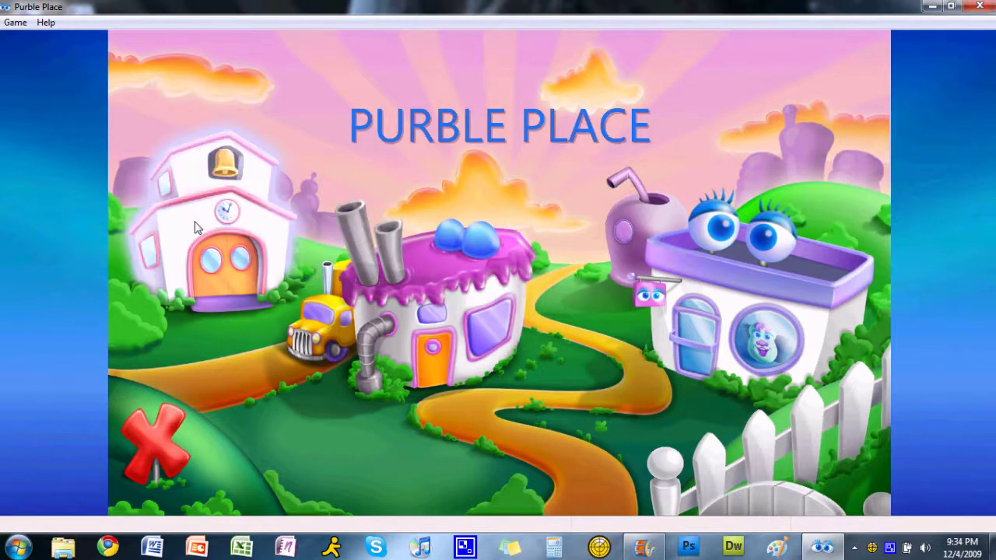
Continue the saved game in the schoolhouse, and turn over the first tile of row one and the second tile of row two.
{"action": "left_click", "coordinate": [194, 221]}
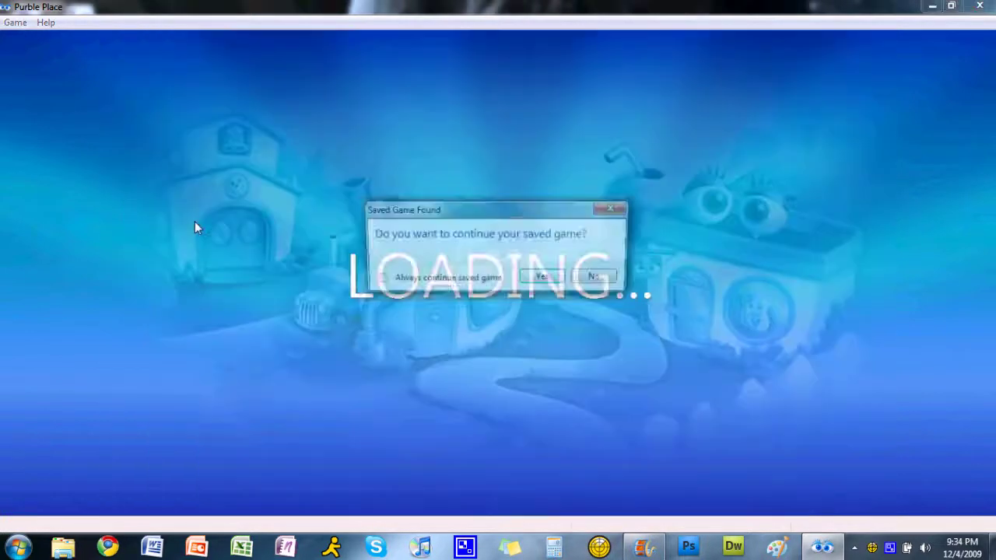
{"action": "left_click", "coordinate": [545, 277]}
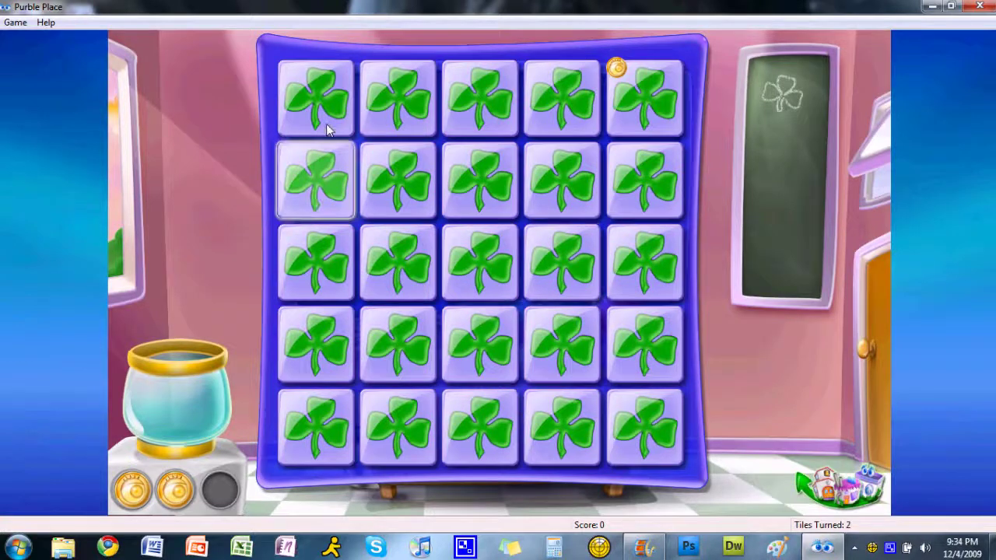
{"action": "left_click", "coordinate": [326, 123]}
{"action": "left_click", "coordinate": [427, 211]}
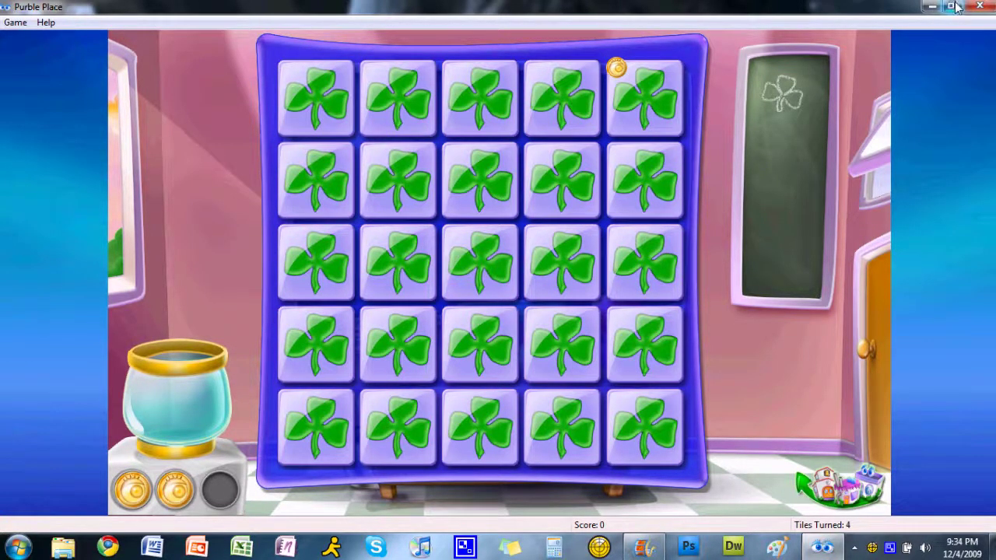
{"action": "left_click", "coordinate": [979, 6]}
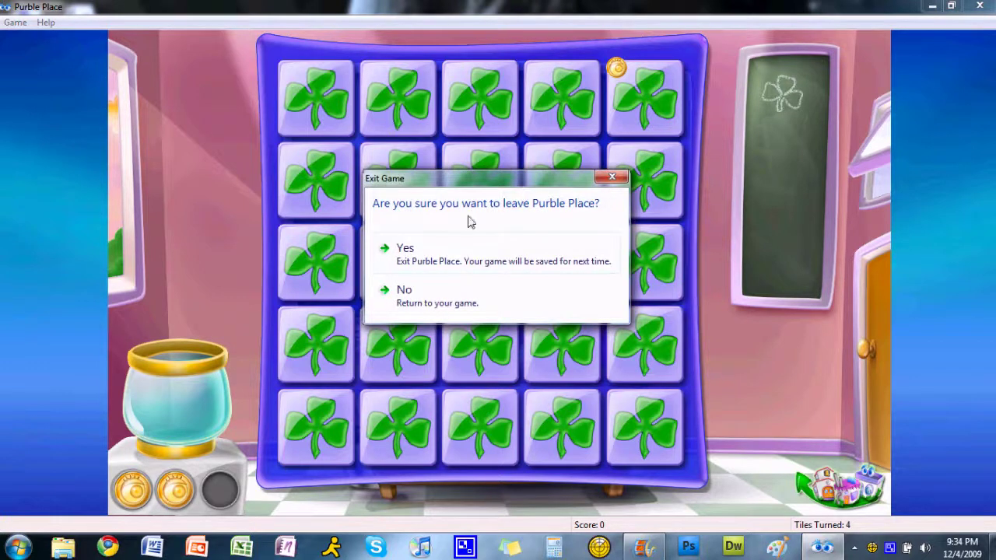
{"action": "left_click", "coordinate": [493, 294]}
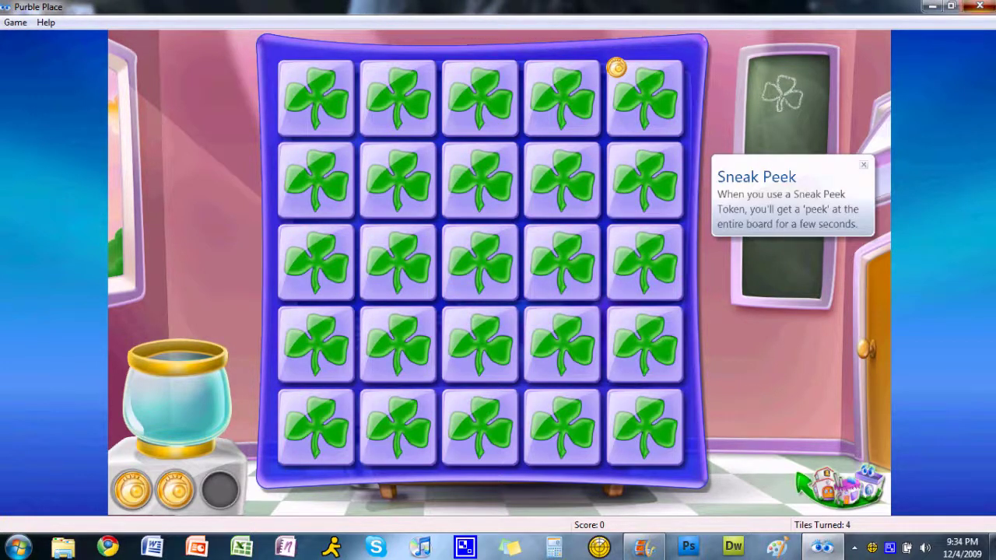
{"action": "left_click", "coordinate": [980, 6]}
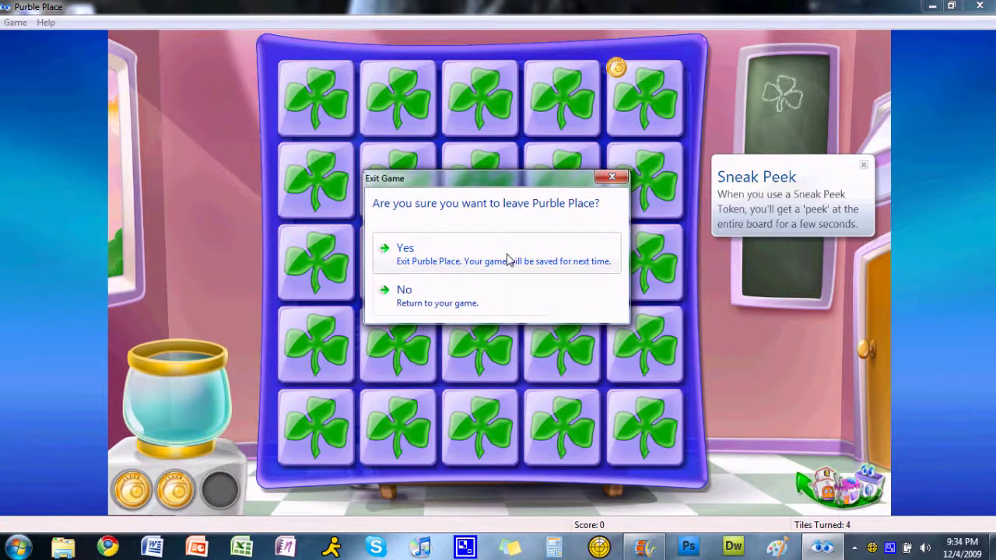
{"action": "left_click", "coordinate": [498, 292]}
Exit Purble Place, keeping the current game saved for next time.
{"action": "left_click", "coordinate": [980, 7]}
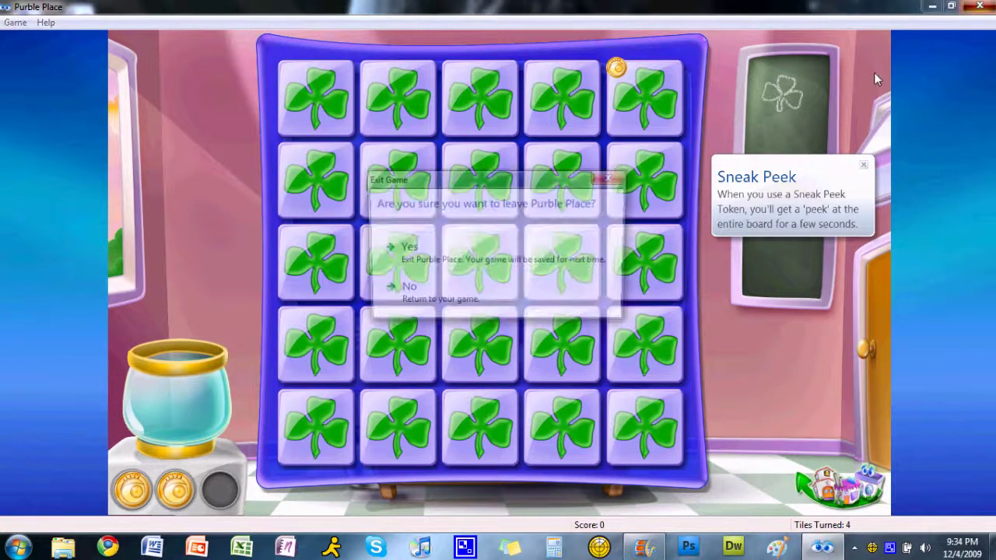
{"action": "left_click", "coordinate": [453, 254]}
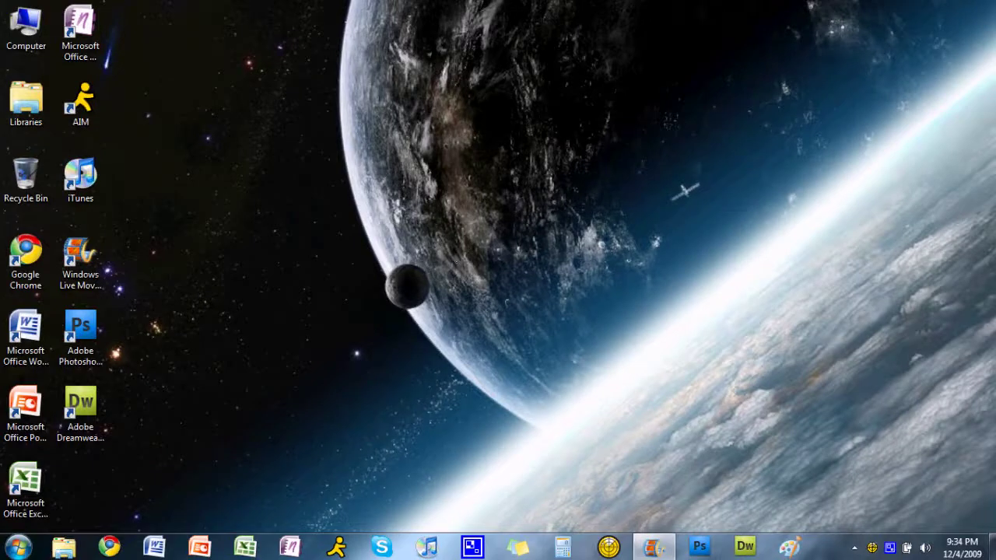
Open the list of Windows games.
{"action": "left_click", "coordinate": [17, 547]}
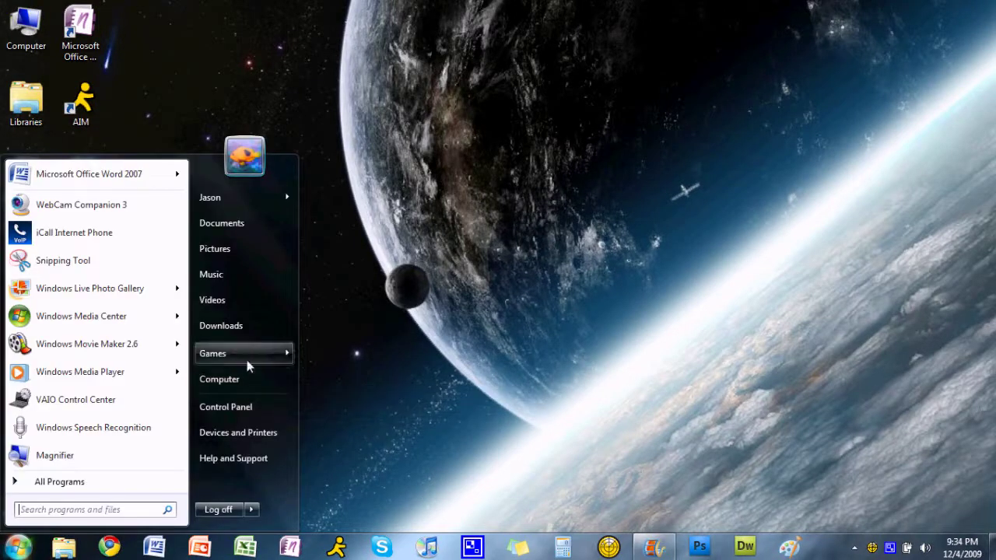